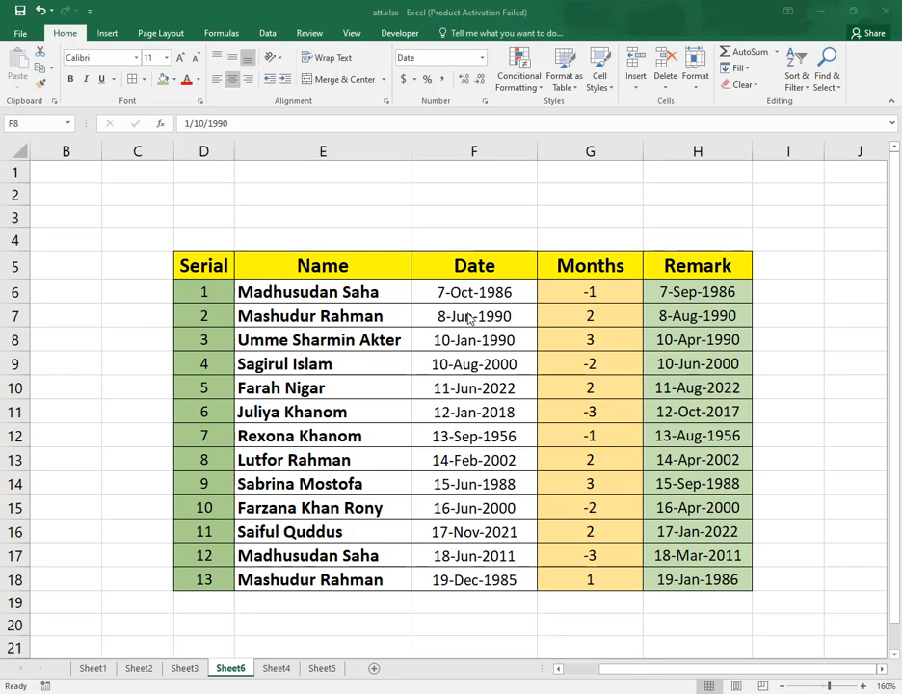
# Examine the dates and month offsets in the first rows of the table.
pyautogui.moveTo(470, 295); pyautogui.dragTo(488, 578)
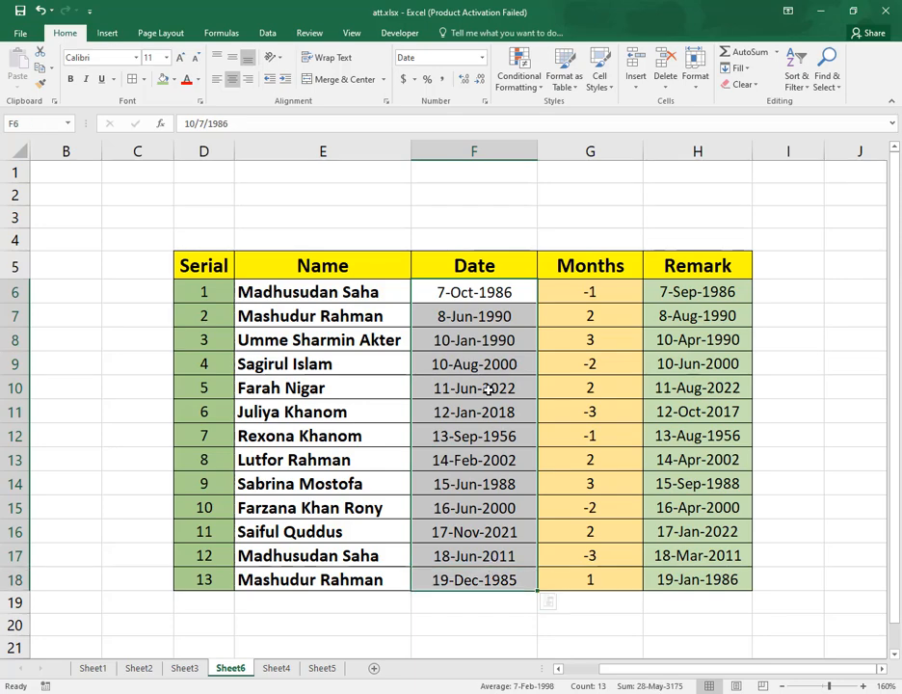
pyautogui.click(472, 295)
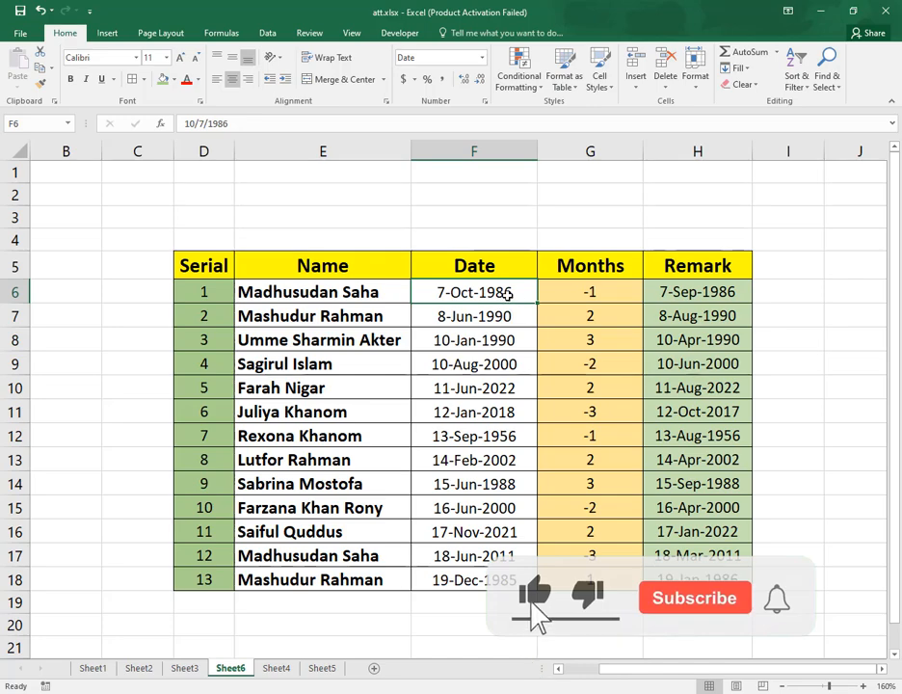
pyautogui.click(596, 292)
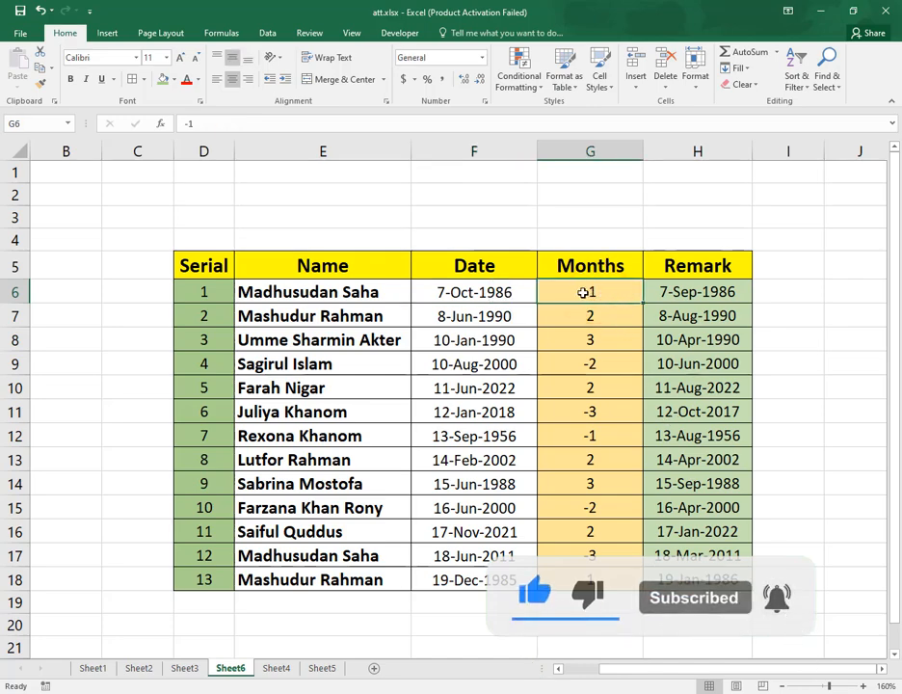
pyautogui.click(501, 291)
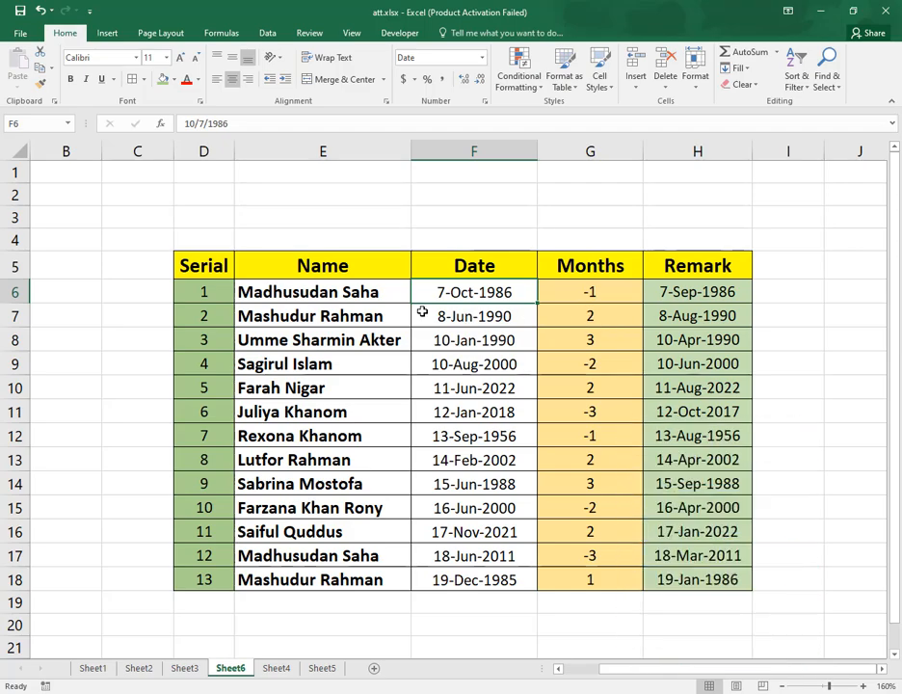
pyautogui.click(305, 318)
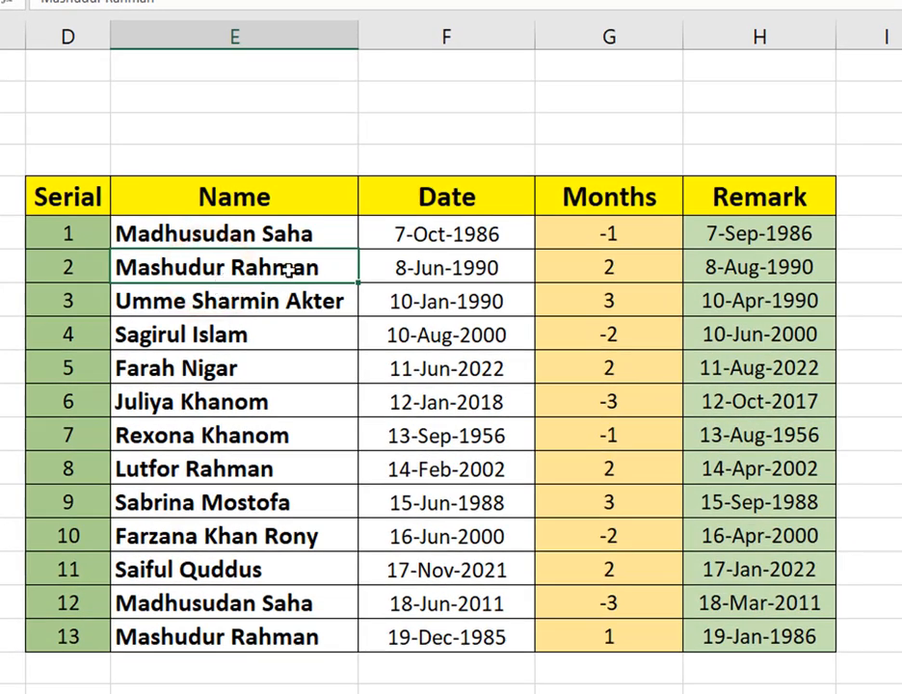
pyautogui.click(451, 268)
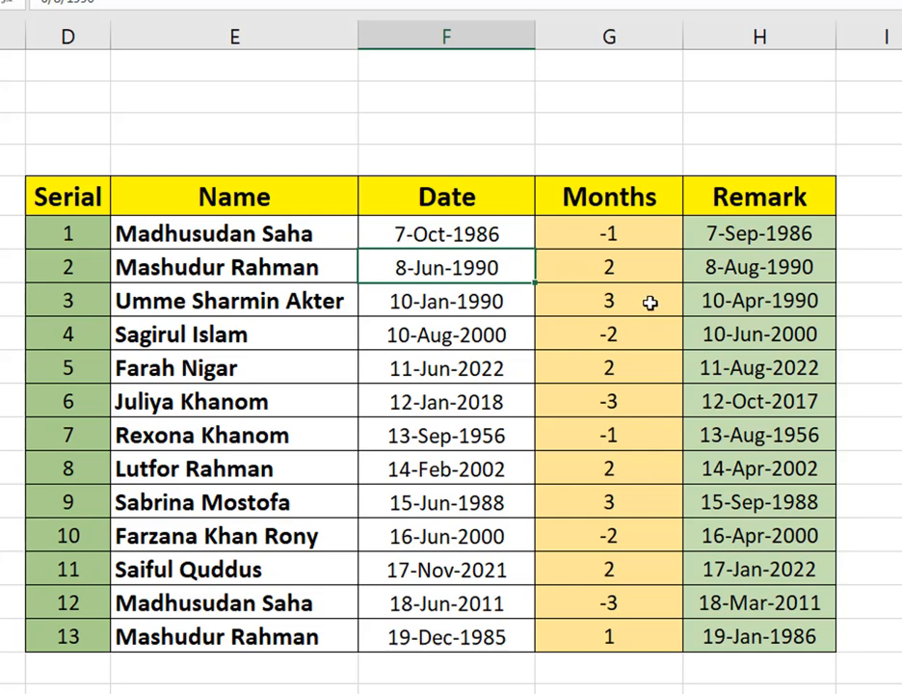
# Set the Months value for serial 3 to 5.
pyautogui.click(630, 336)
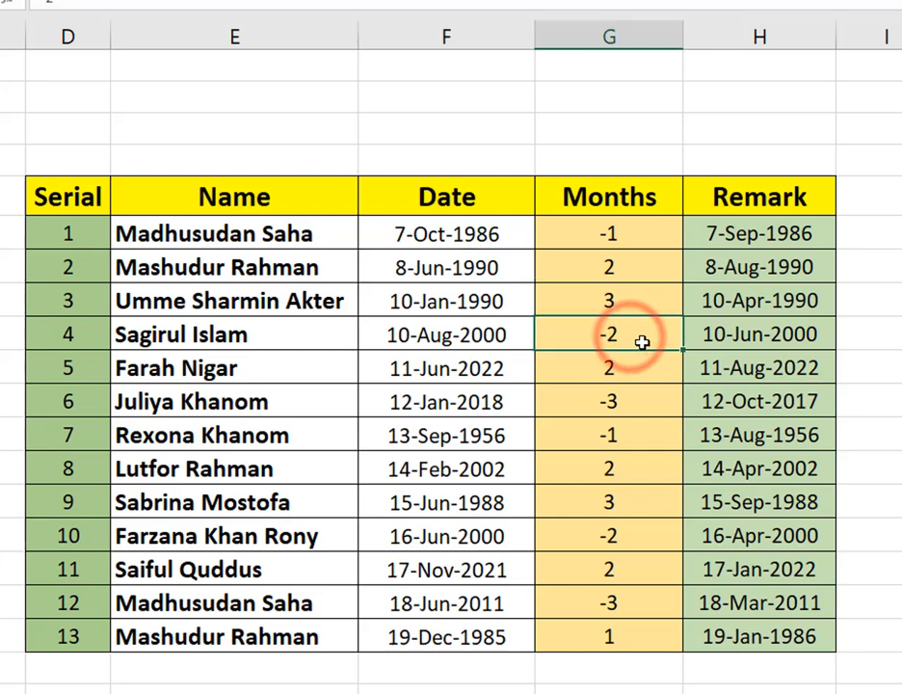
pyautogui.click(640, 298)
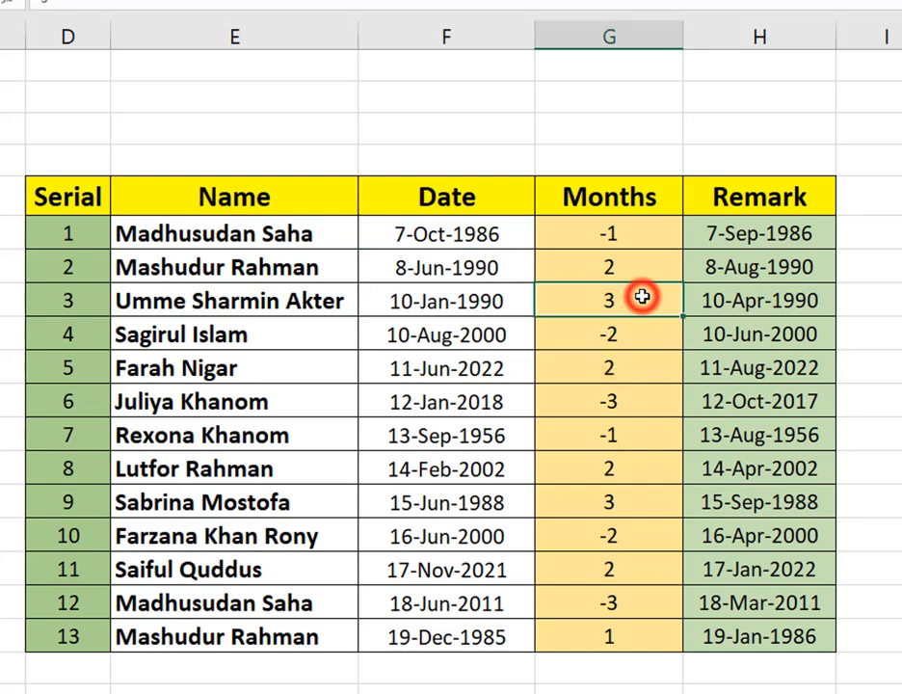
pyautogui.write('5')
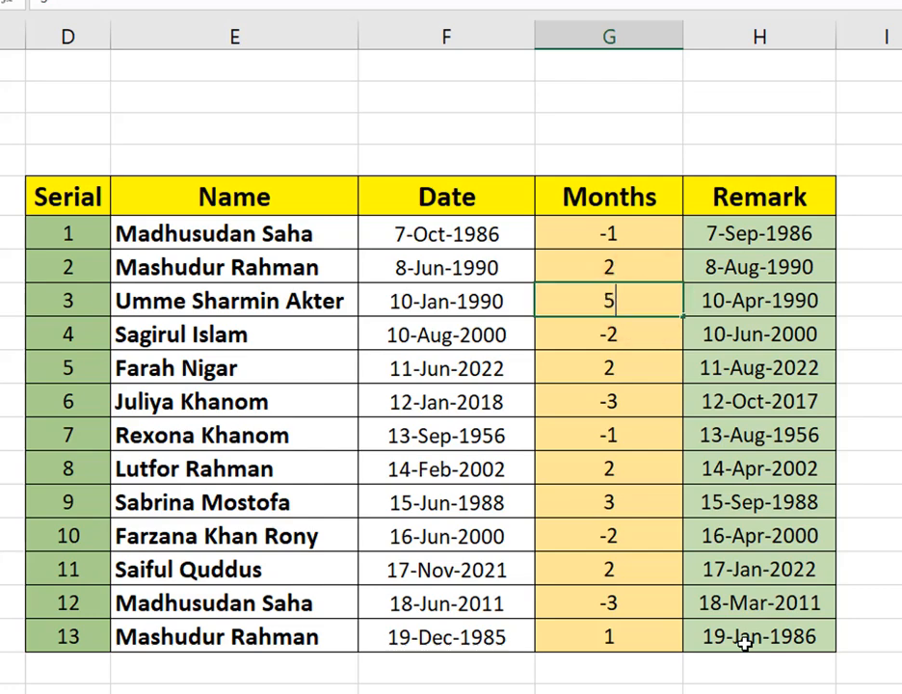
pyautogui.press('Return')
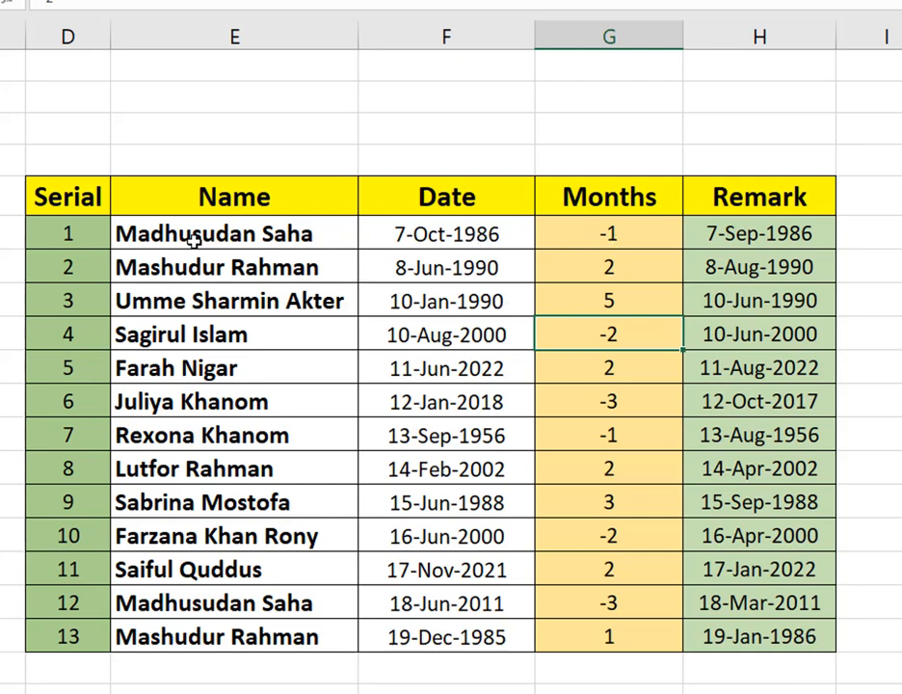
pyautogui.click(75, 238)
pyautogui.moveTo(78, 239); pyautogui.dragTo(448, 640)
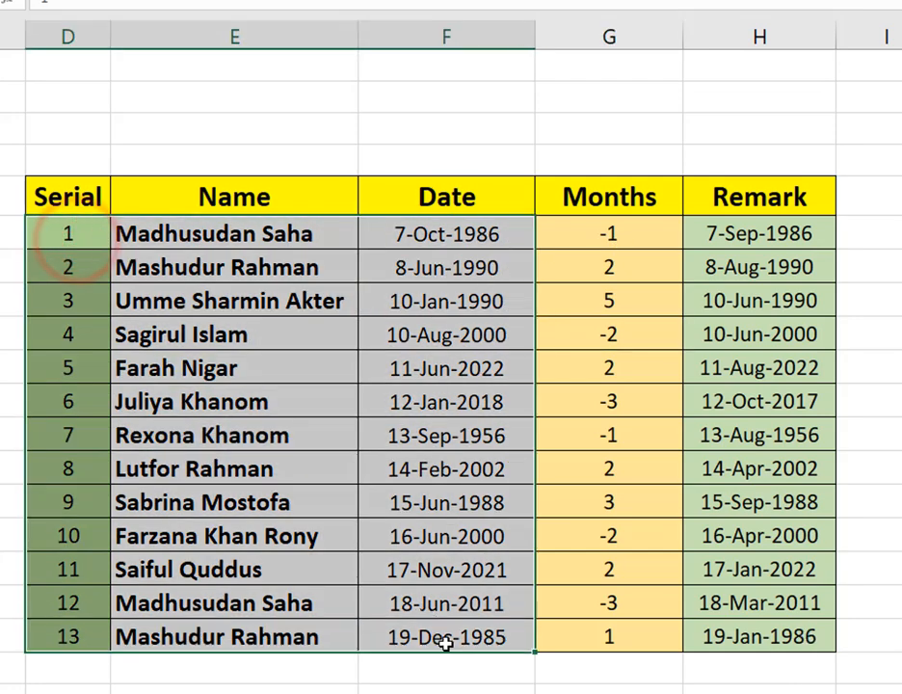
pyautogui.hotkey('ctrl', 'c')
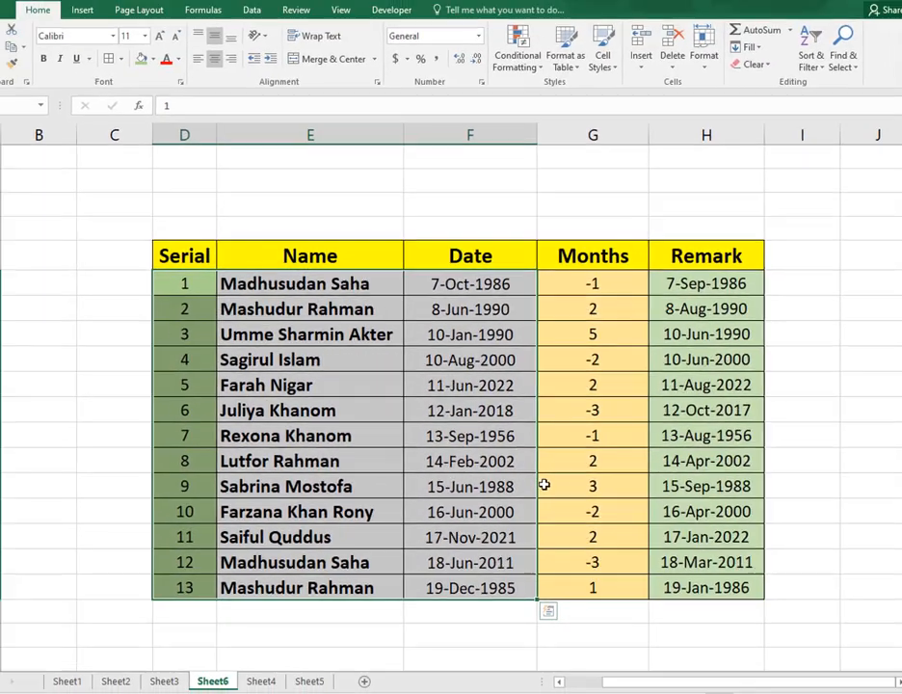
pyautogui.scroll(-5, 548, 448)
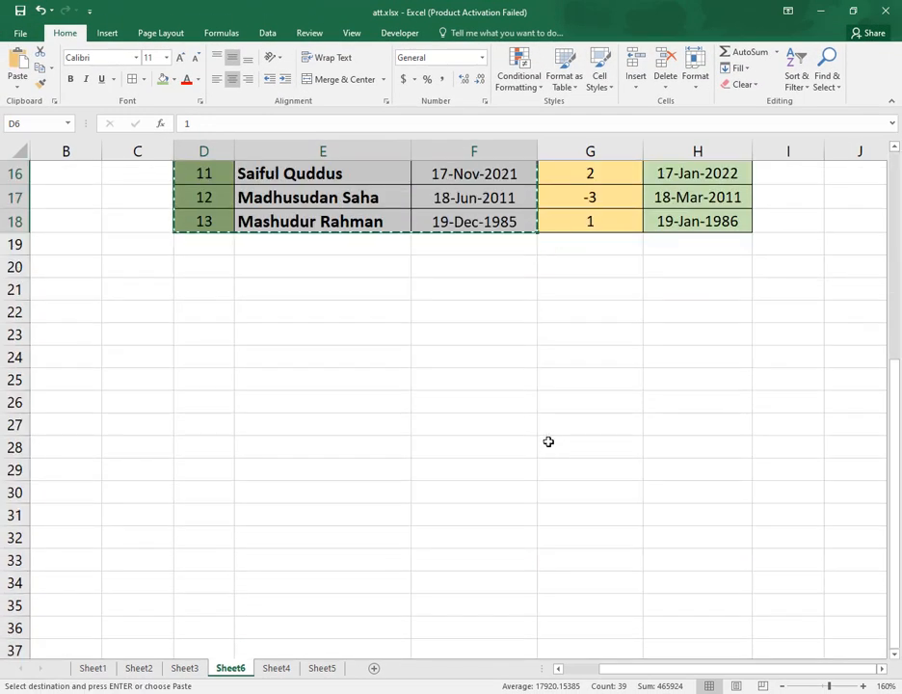
pyautogui.click(193, 289)
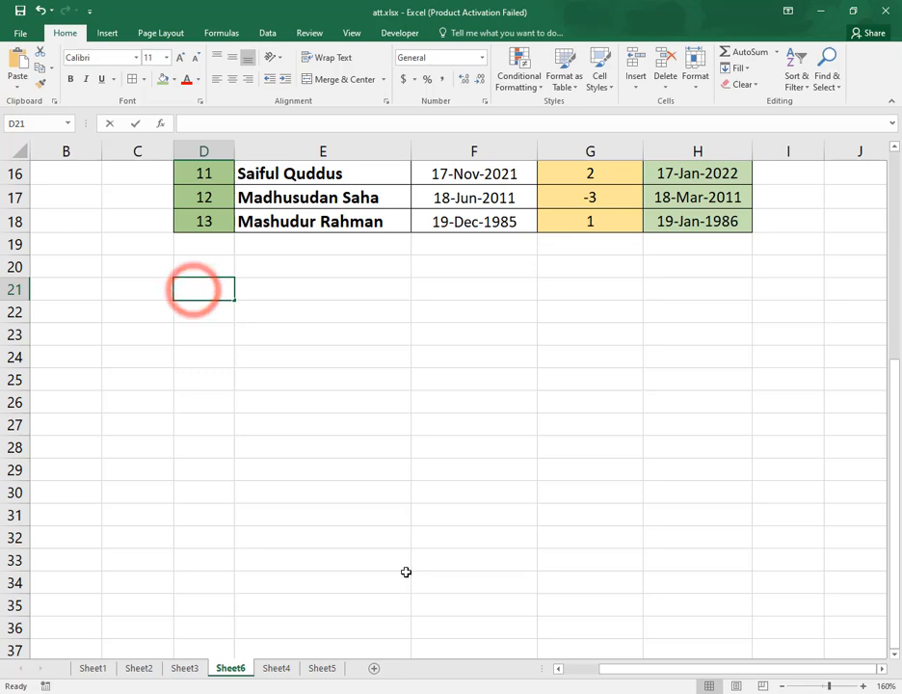
pyautogui.click(272, 351)
pyautogui.scroll(5, 319, 366)
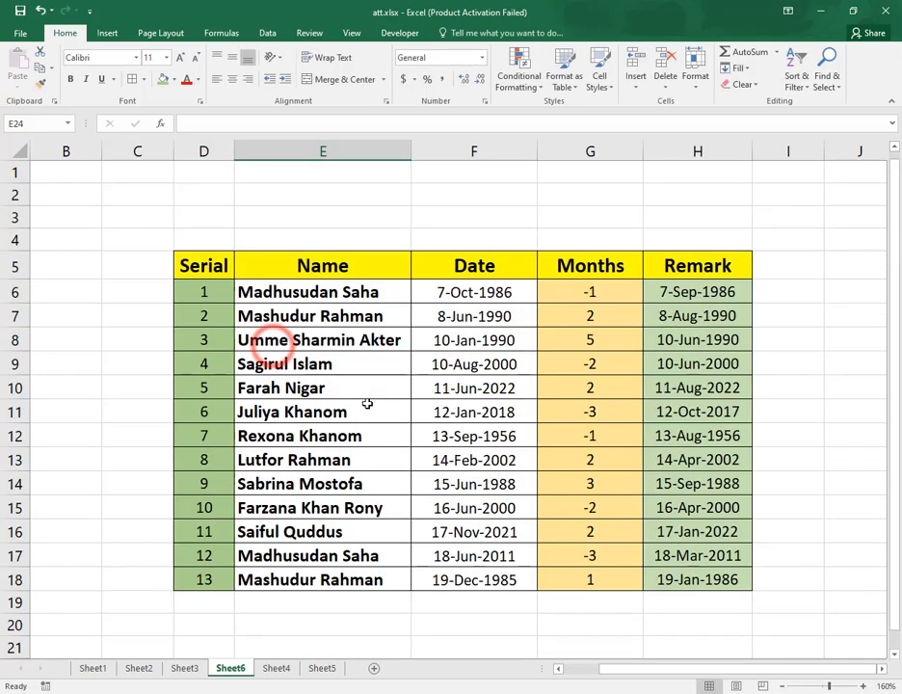
pyautogui.moveTo(285, 291); pyautogui.dragTo(331, 367)
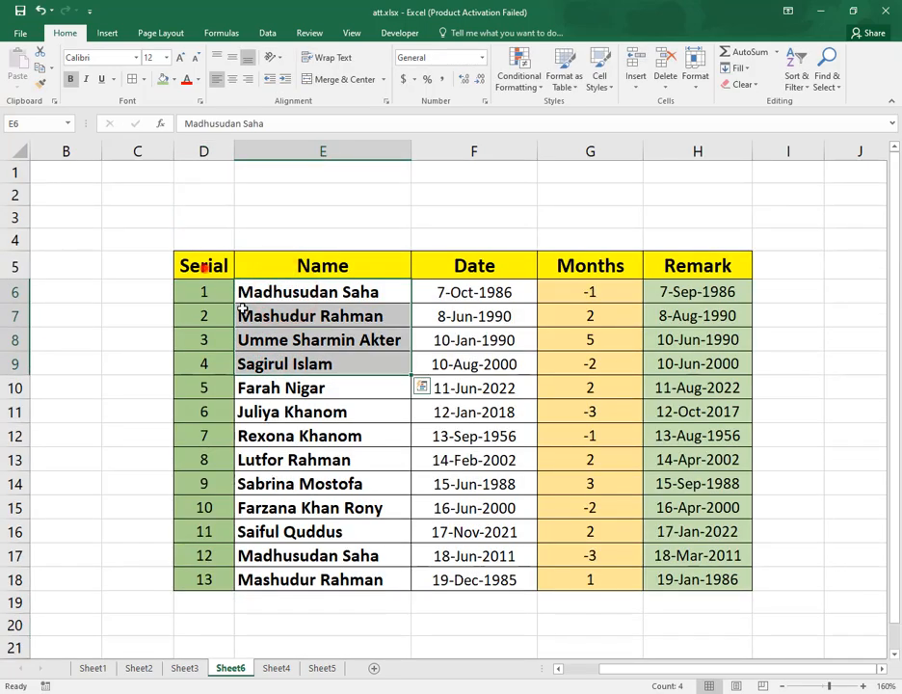
# Copy the Serial, Name and Date columns with their headers (D5:F18) and paste them below the table at D22.
pyautogui.moveTo(204, 262); pyautogui.dragTo(529, 585)
pyautogui.hotkey('ctrl', 'c')
pyautogui.scroll(-6, 521, 562)
pyautogui.click(213, 242)
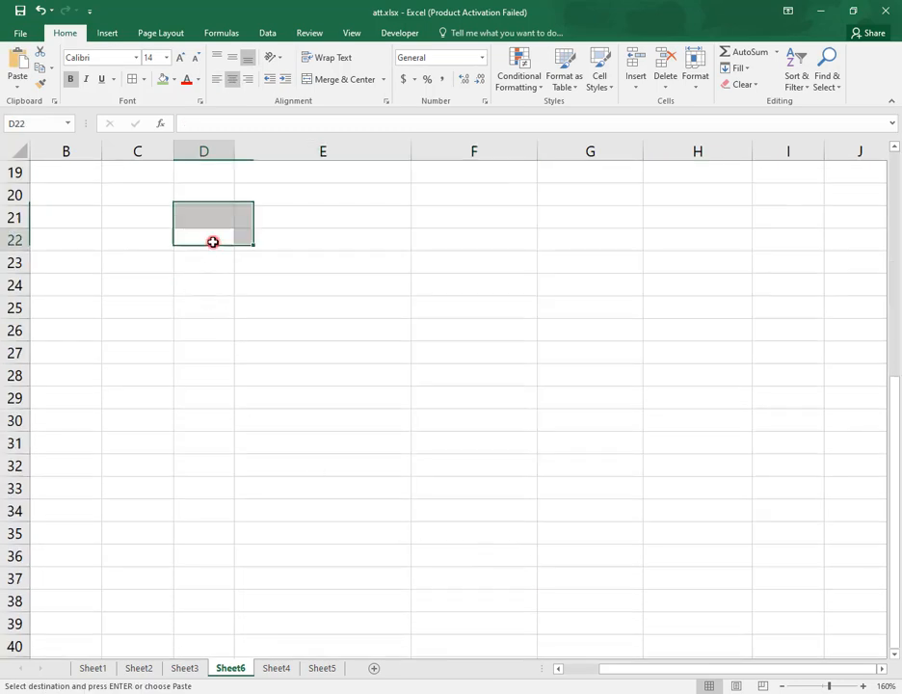
pyautogui.hotkey('ctrl', 'v')
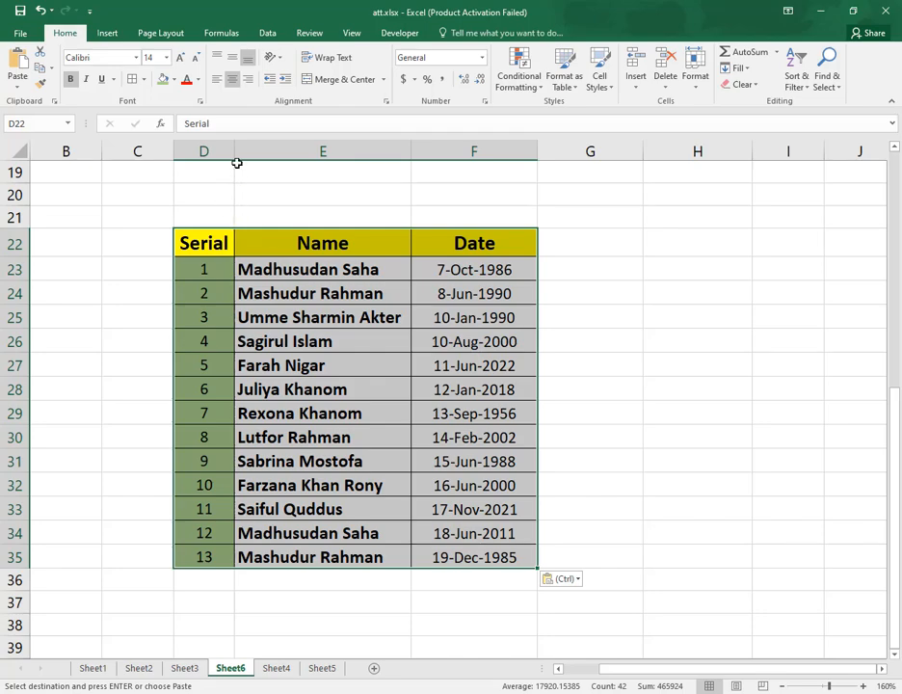
# Autofit the widths of columns D to F to their contents.
pyautogui.moveTo(205, 151); pyautogui.dragTo(531, 152)
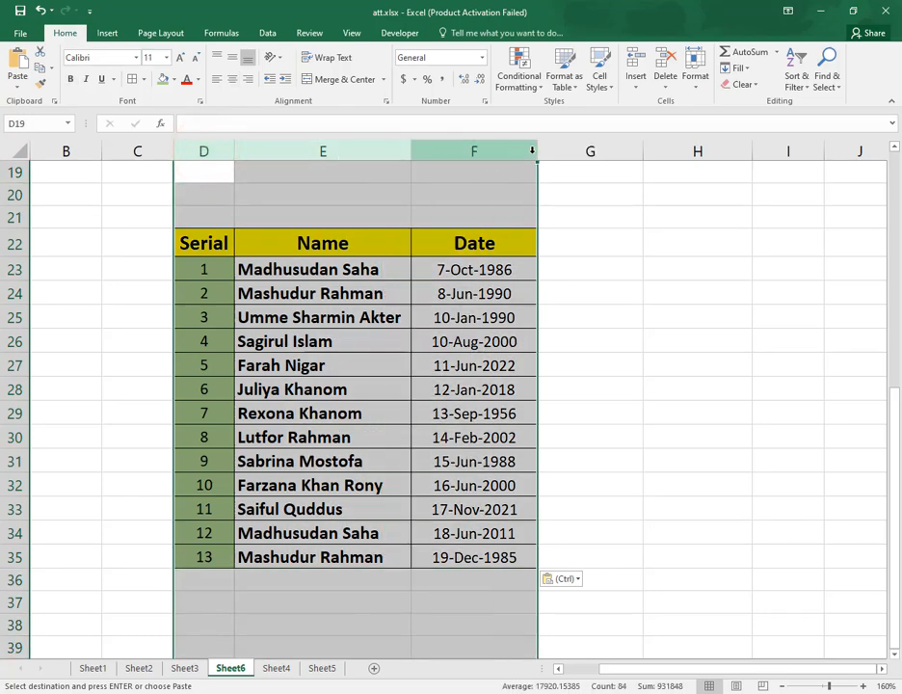
pyautogui.doubleClick(539, 152)
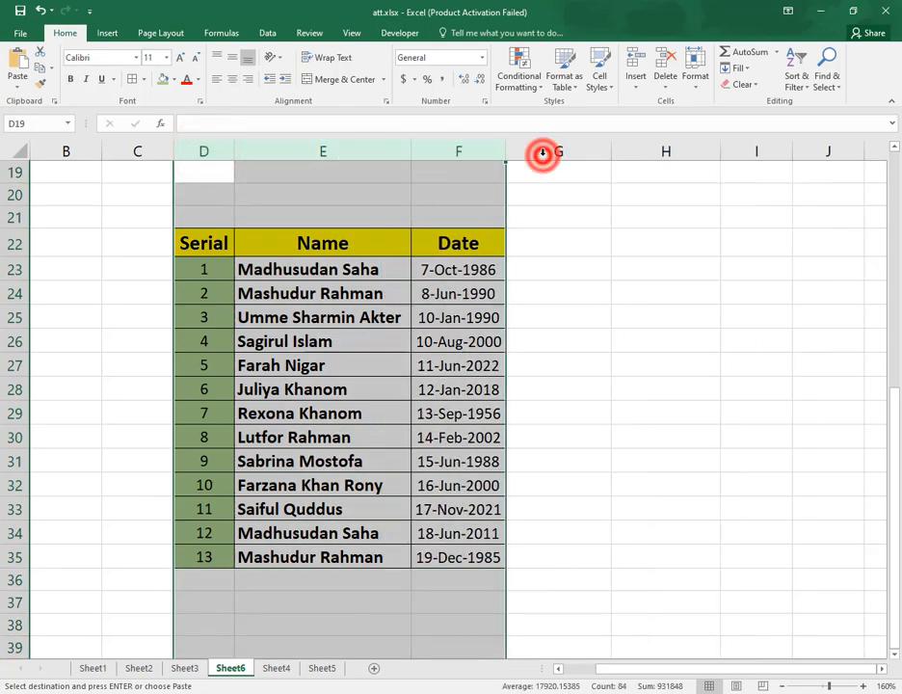
pyautogui.click(613, 331)
# Add all borders to the two empty columns beside the copied table, G22:H35.
pyautogui.click(554, 251)
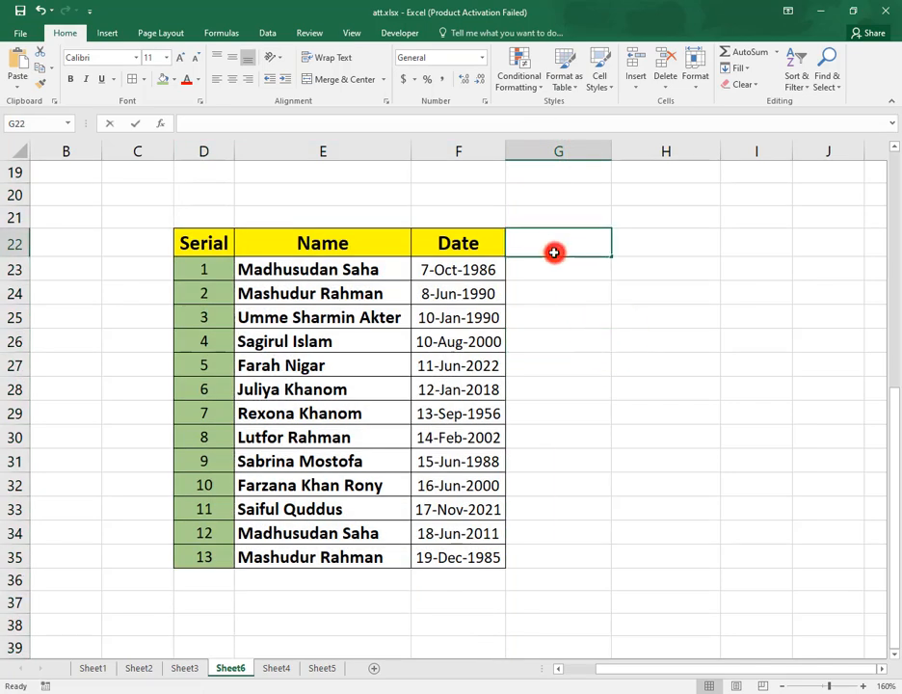
pyautogui.click(613, 373)
pyautogui.moveTo(574, 248); pyautogui.dragTo(640, 556)
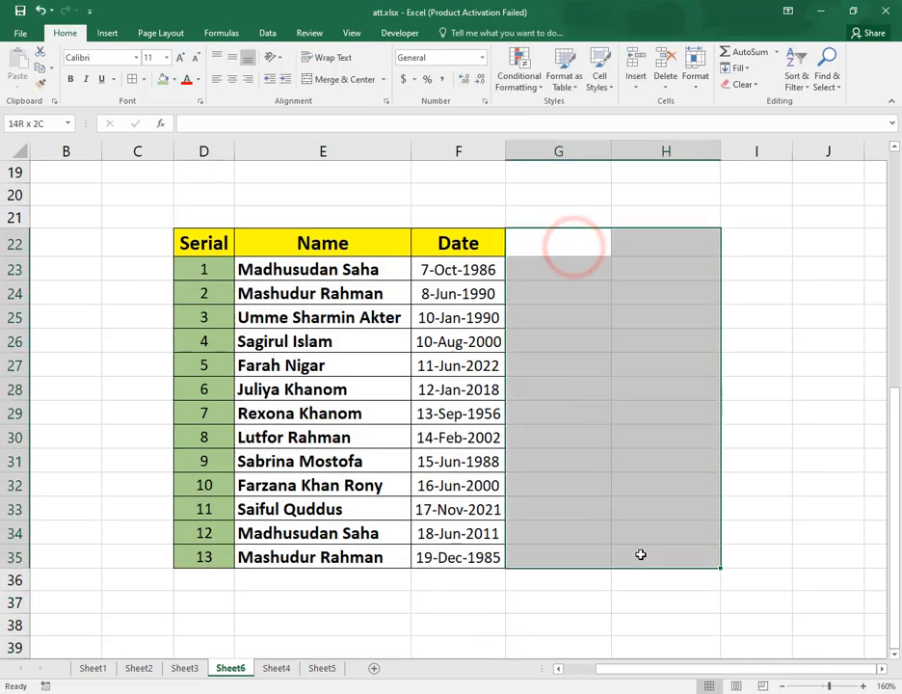
pyautogui.click(104, 33)
pyautogui.click(64, 33)
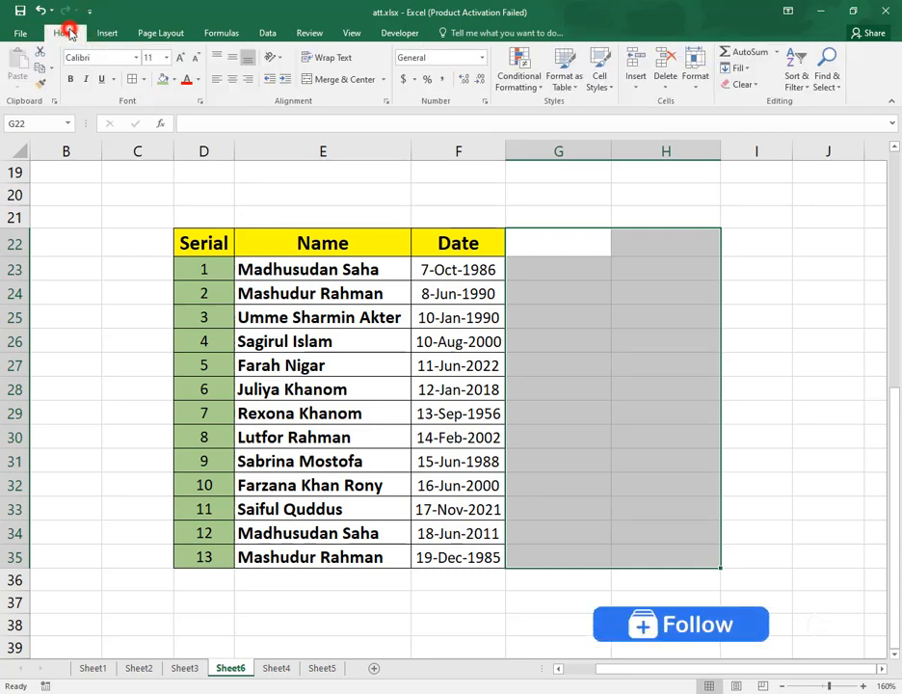
pyautogui.click(133, 80)
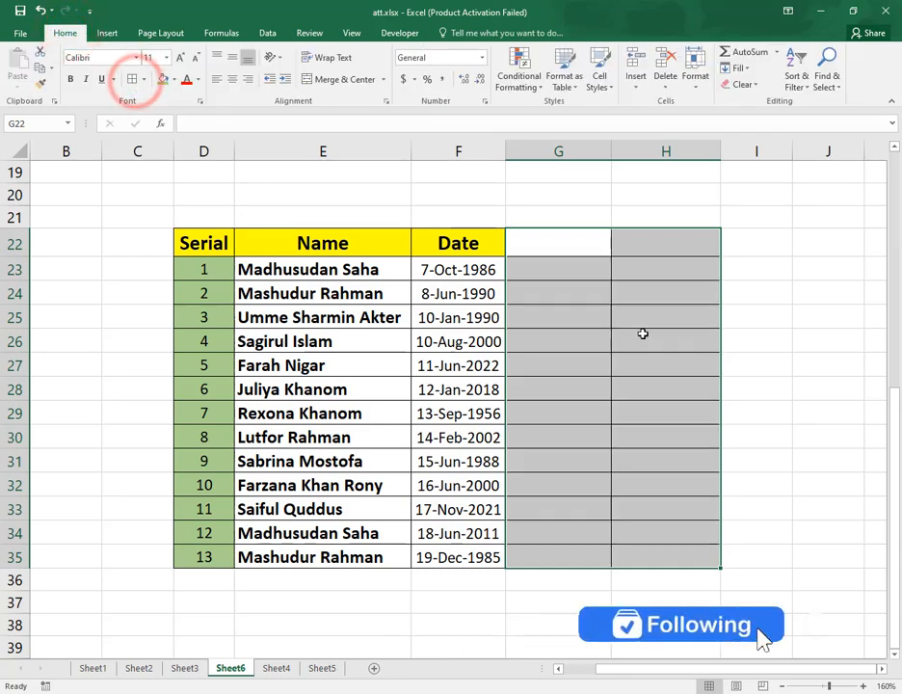
pyautogui.click(574, 297)
# Extend the Date header's formatting to G22:H22 and clear the copied header text from both cells.
pyautogui.click(494, 245)
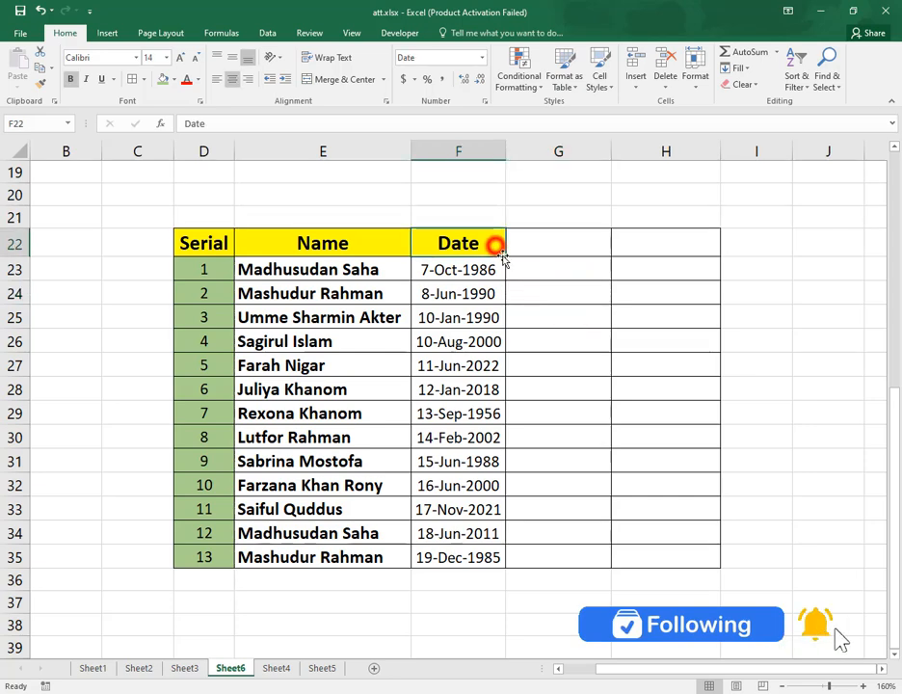
pyautogui.moveTo(503, 257); pyautogui.dragTo(704, 252)
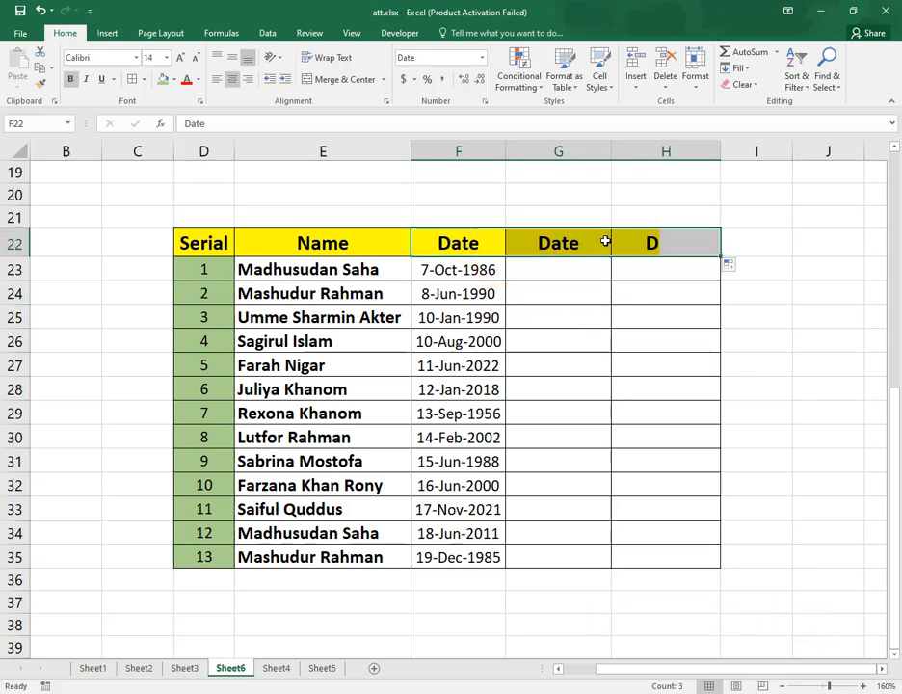
pyautogui.click(575, 245)
pyautogui.press('Delete')
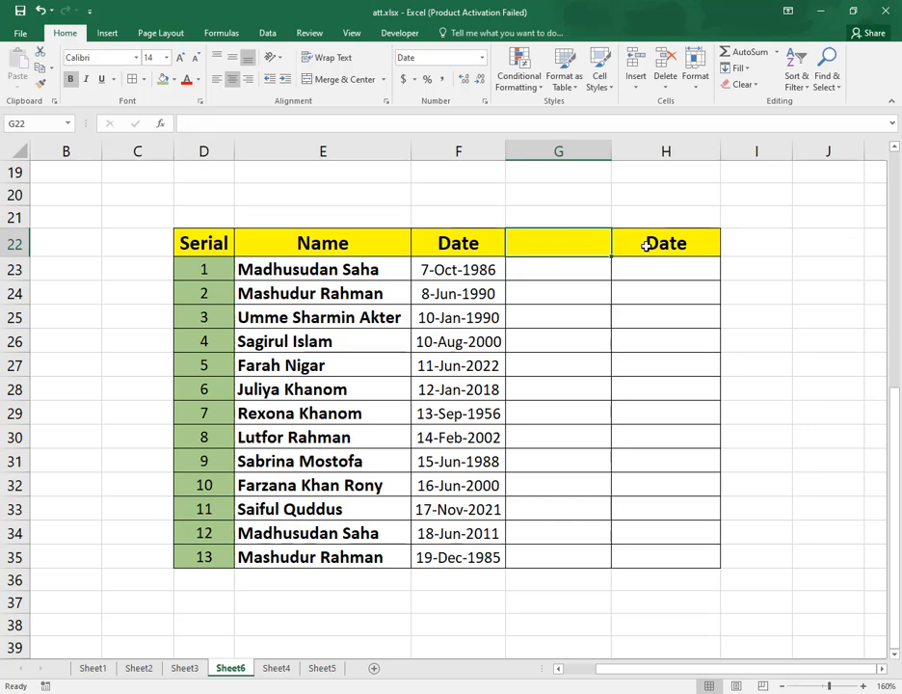
pyautogui.click(645, 244)
pyautogui.press('Delete')
# Format the empty cells G23:G35 as dates of the type 14-Mar-12.
pyautogui.moveTo(575, 270); pyautogui.dragTo(582, 565)
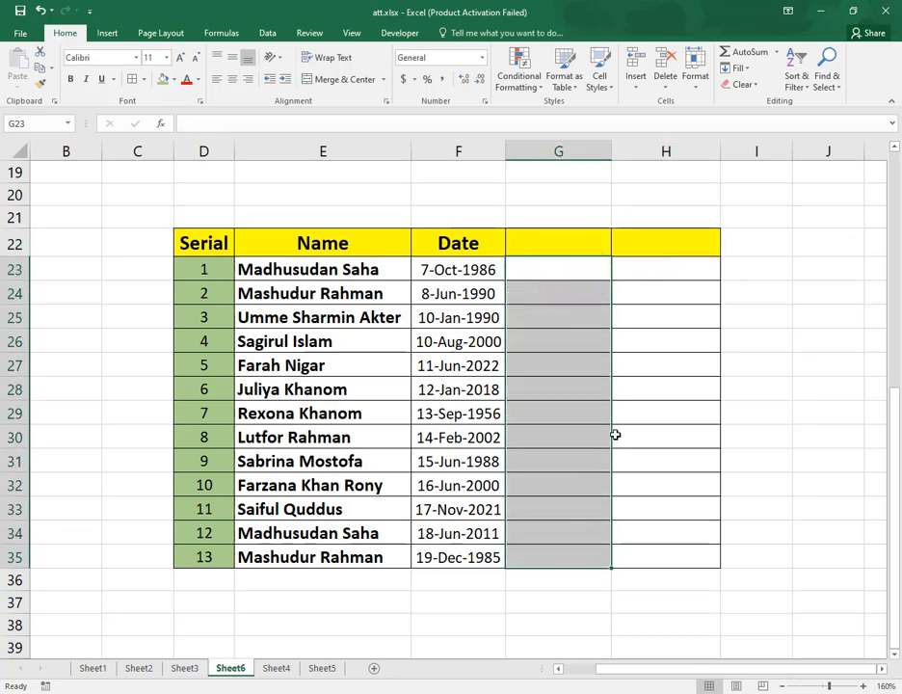
pyautogui.click(483, 59)
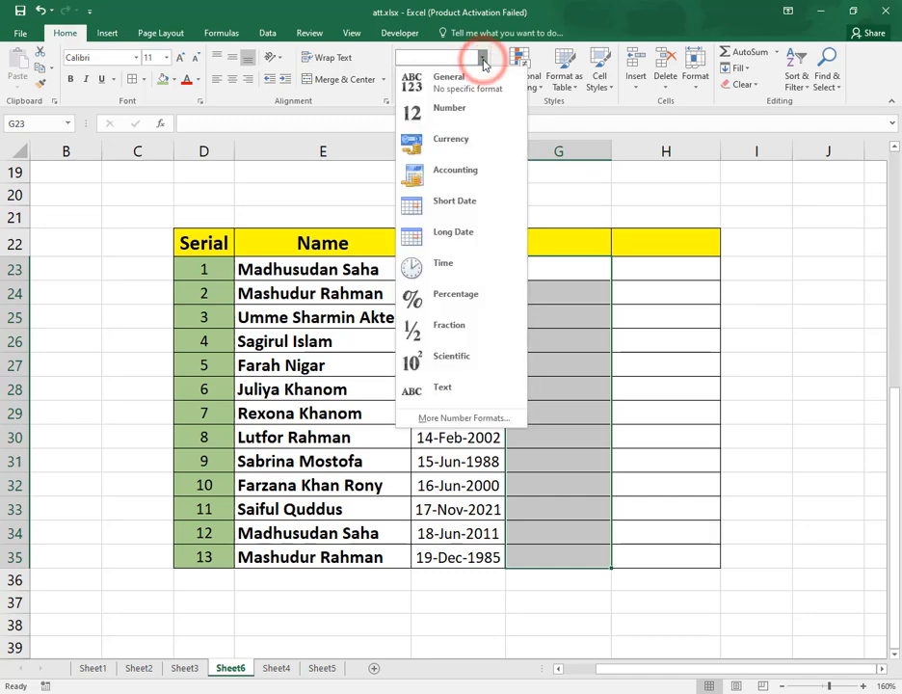
pyautogui.click(466, 418)
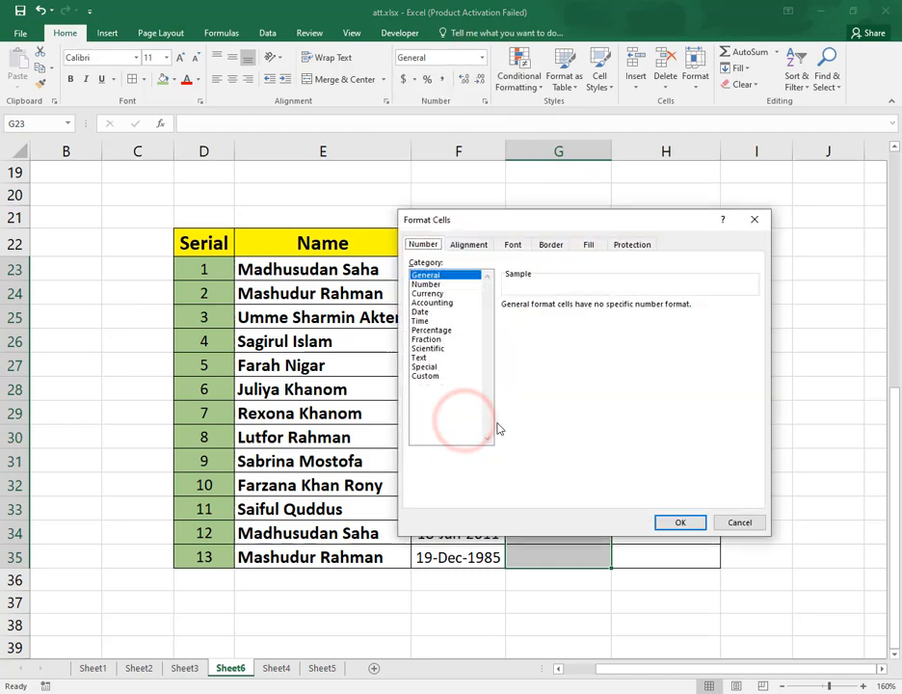
pyautogui.click(421, 311)
pyautogui.moveTo(686, 222); pyautogui.dragTo(336, 239)
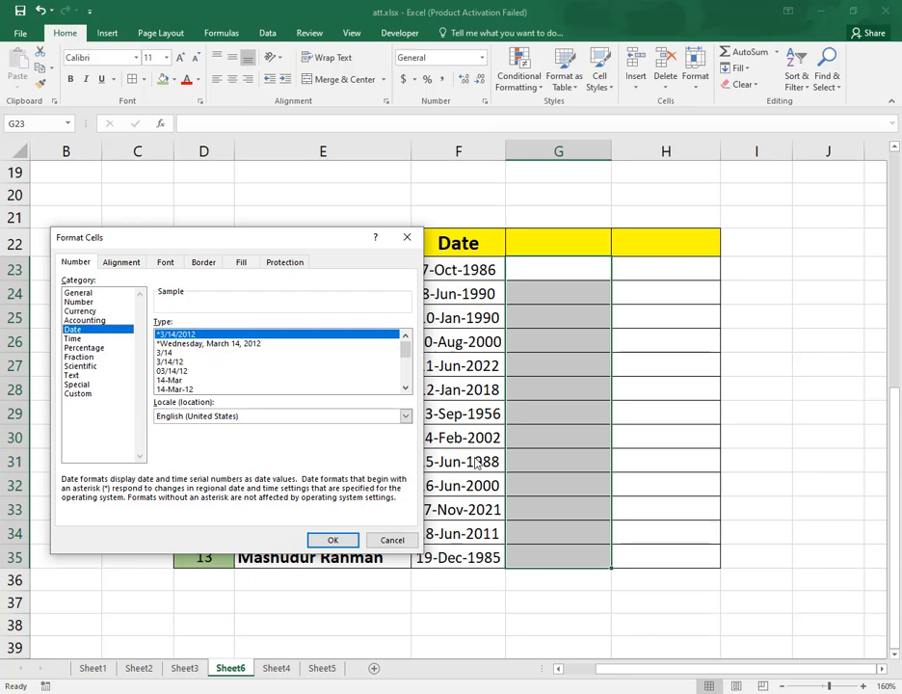
pyautogui.moveTo(288, 241)
pyautogui.mouseDown()
pyautogui.moveTo(258, 238)
pyautogui.moveTo(272, 247)
pyautogui.mouseUp()
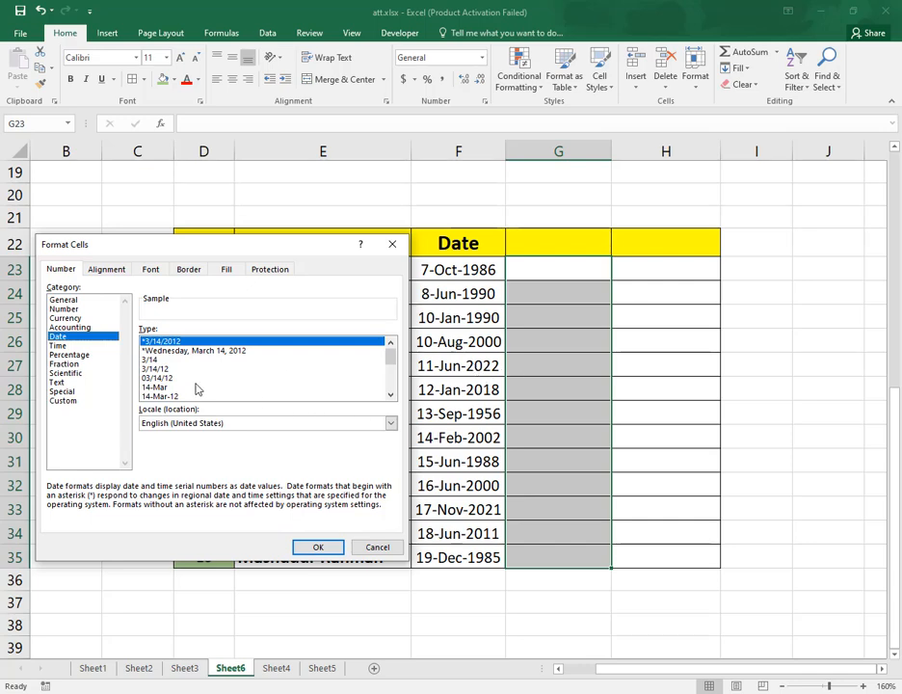
pyautogui.click(169, 396)
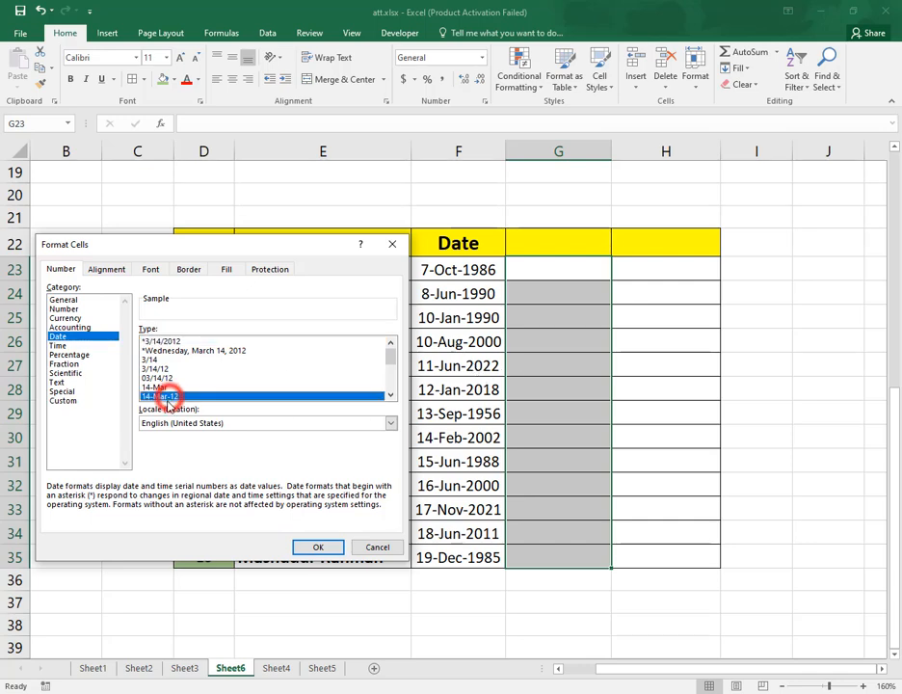
pyautogui.click(318, 547)
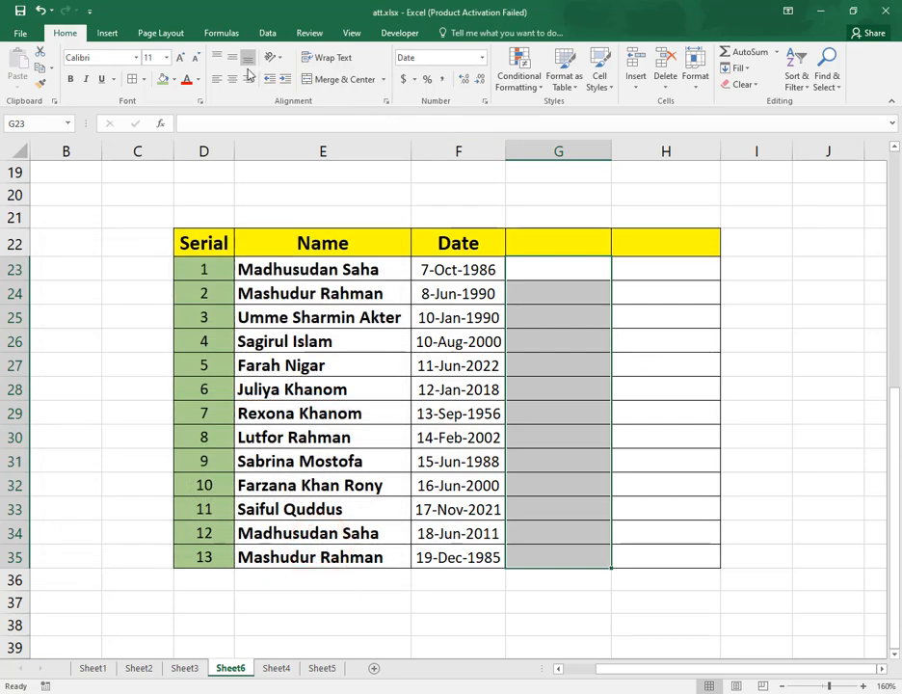
pyautogui.click(571, 270)
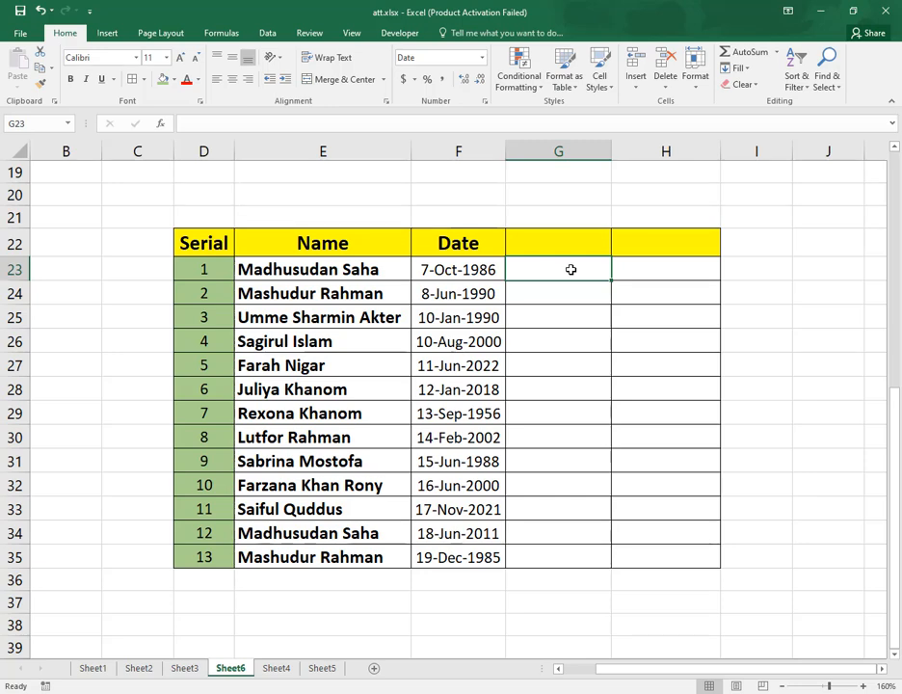
# Enter -1 and 20 in cells H23 and H24 of the copied table.
pyautogui.click(571, 270)
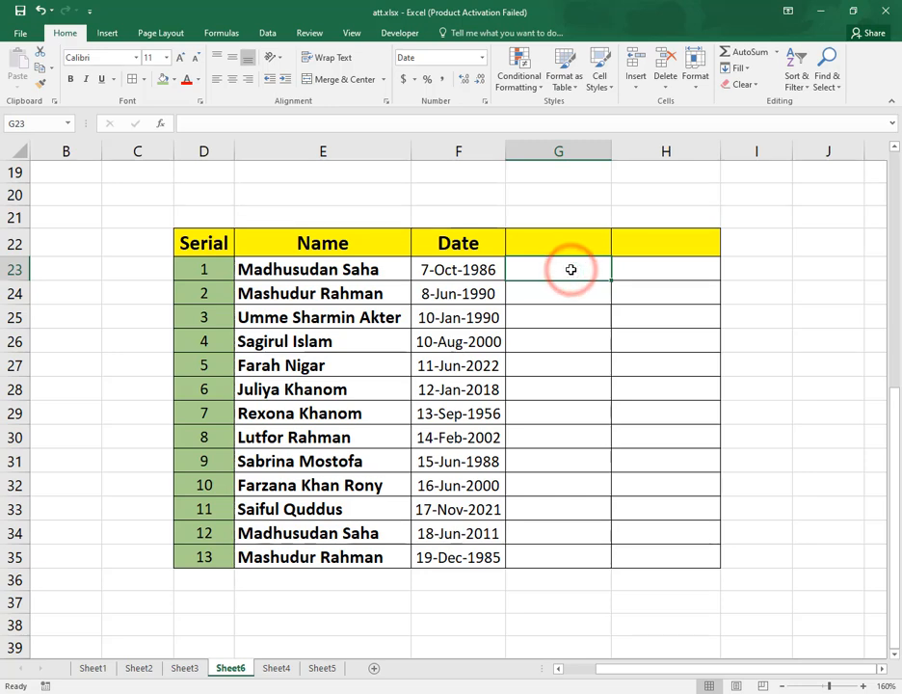
pyautogui.click(662, 271)
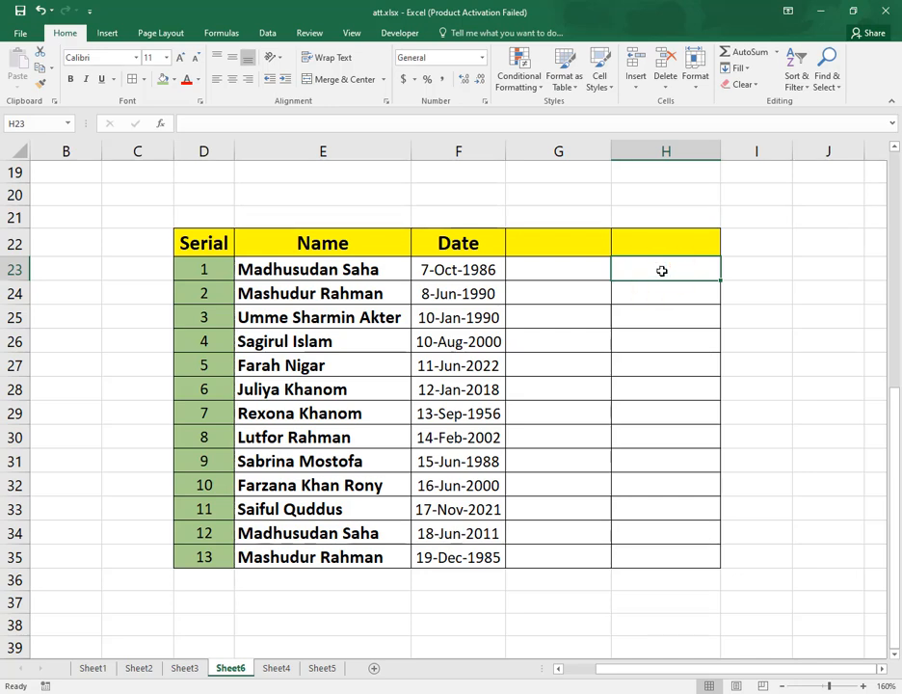
pyautogui.doubleClick(663, 271)
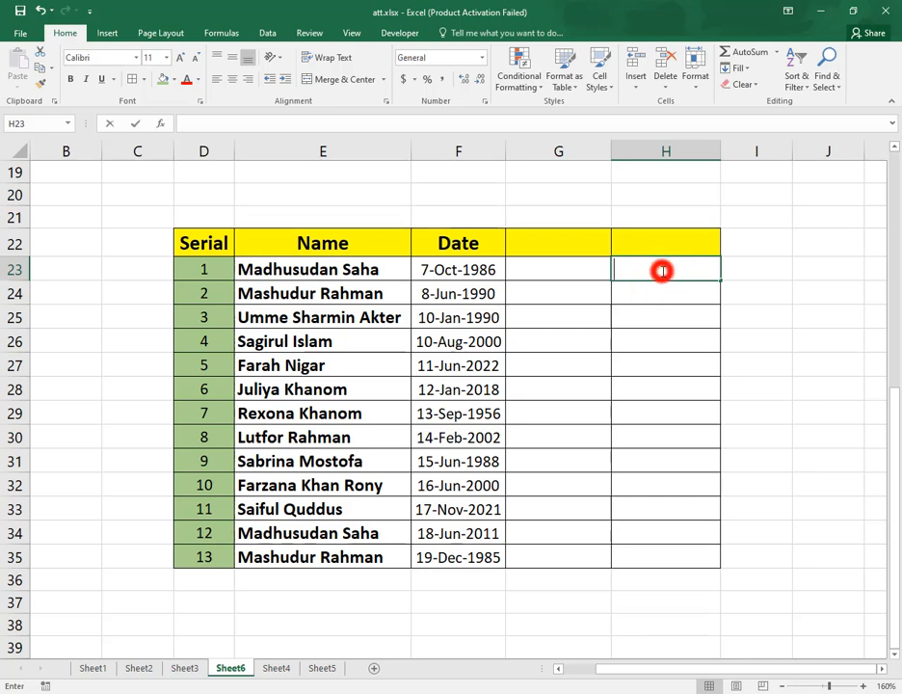
pyautogui.write('2')
pyautogui.write('=')
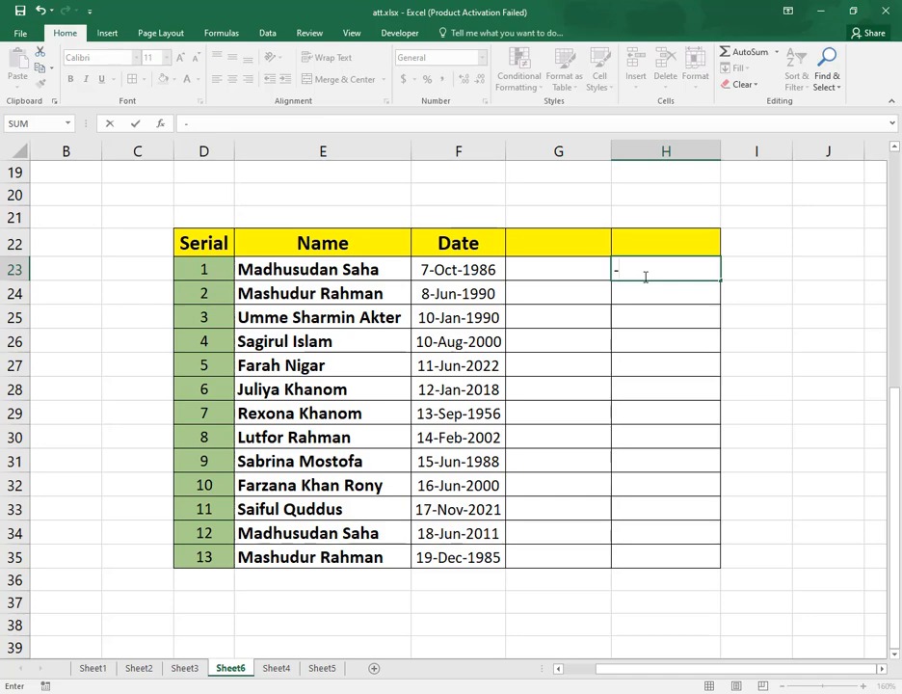
pyautogui.write('1')
pyautogui.press('Return')
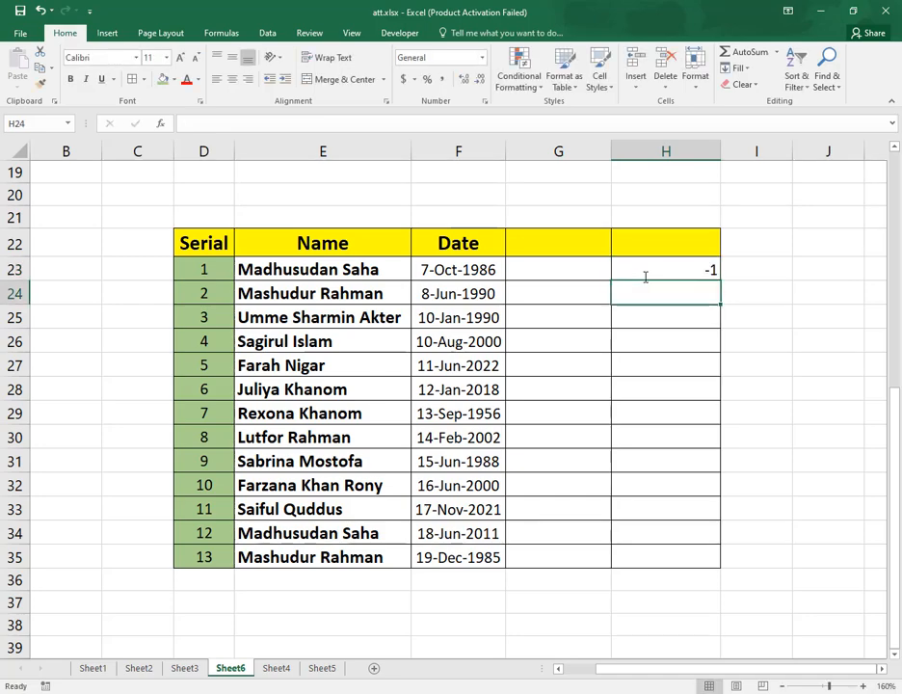
pyautogui.write('20')
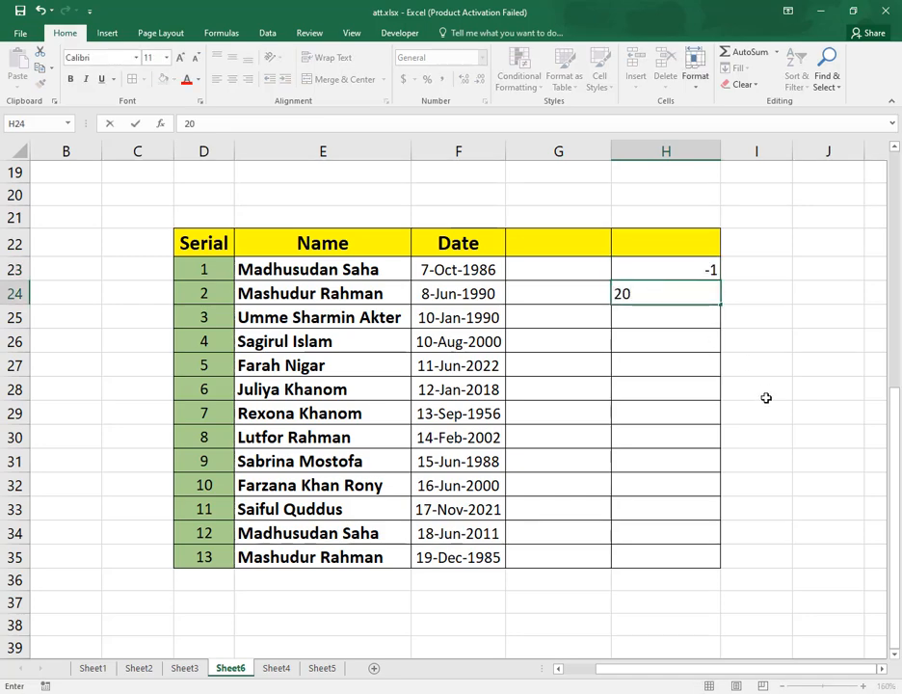
# Check the Months values in the upper table and apply the Number format to the empty cells G23:G35.
pyautogui.scroll(6, 766, 398)
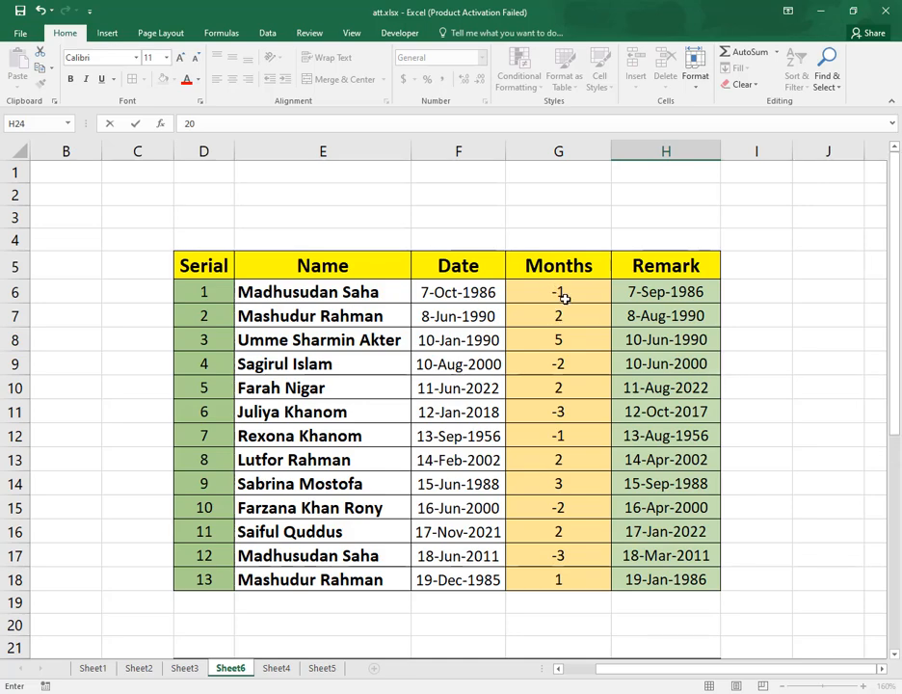
pyautogui.moveTo(564, 298); pyautogui.dragTo(569, 578)
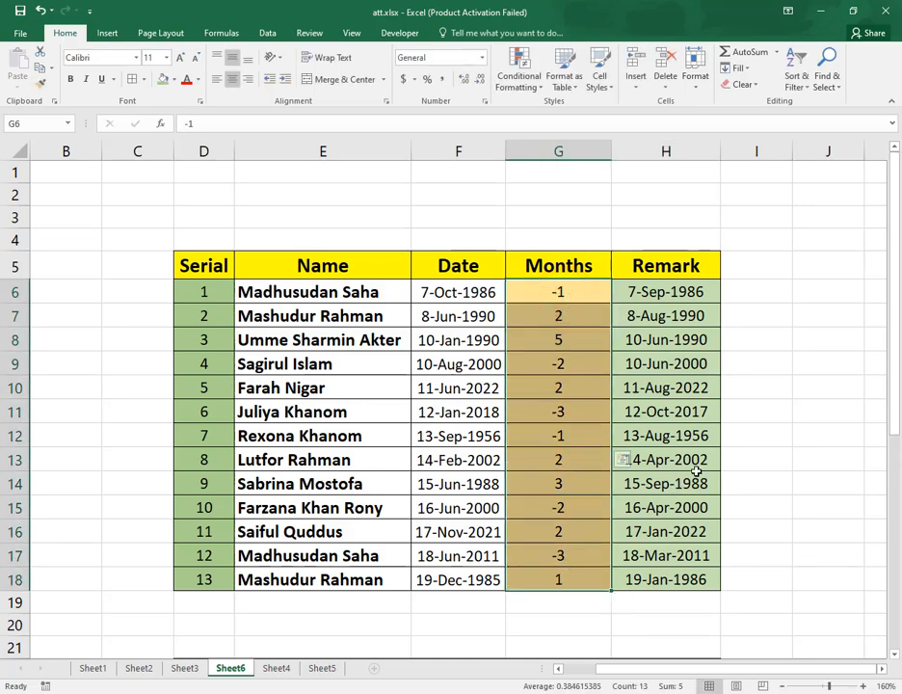
pyautogui.scroll(-7, 695, 470)
pyautogui.scroll(7, 675, 458)
pyautogui.scroll(-5, 637, 445)
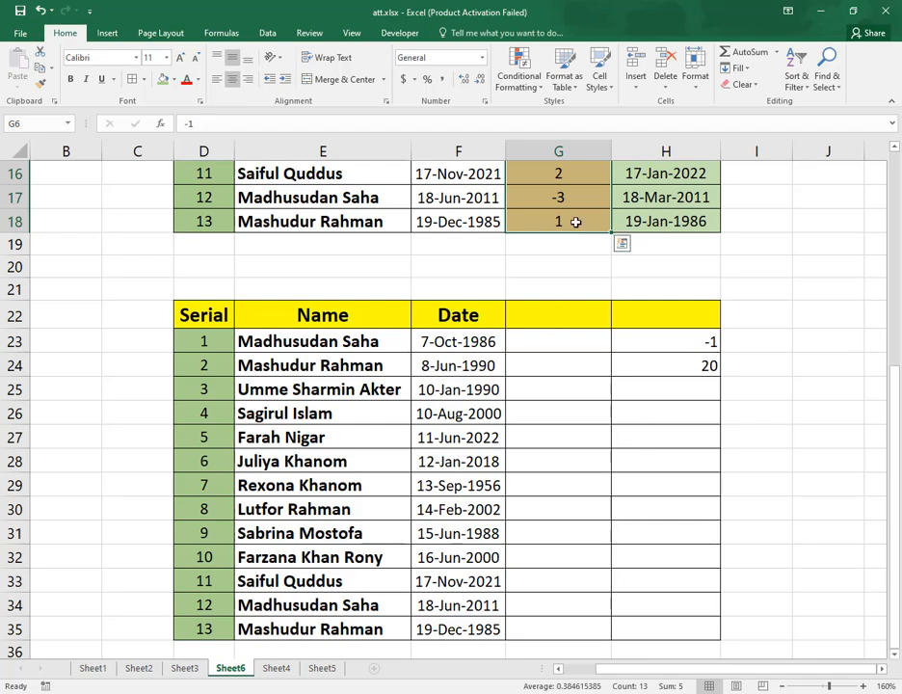
pyautogui.moveTo(591, 341); pyautogui.dragTo(569, 633)
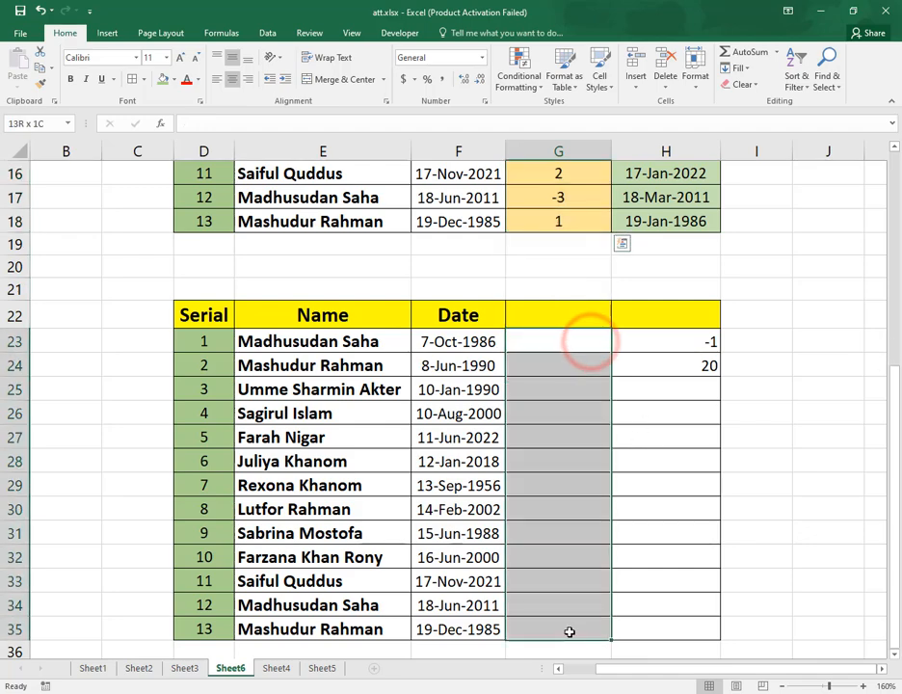
pyautogui.click(482, 60)
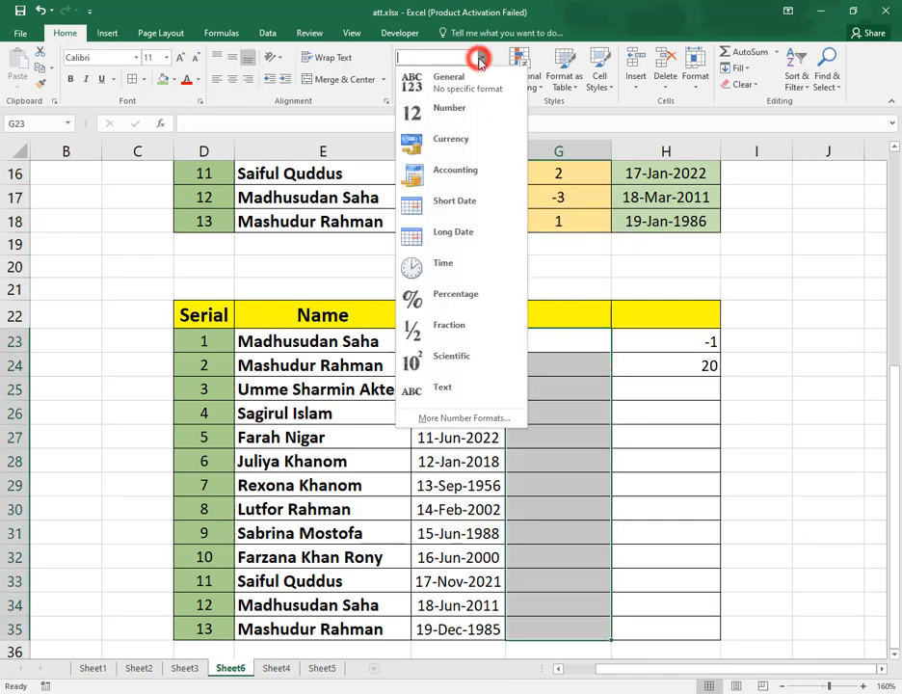
pyautogui.click(470, 108)
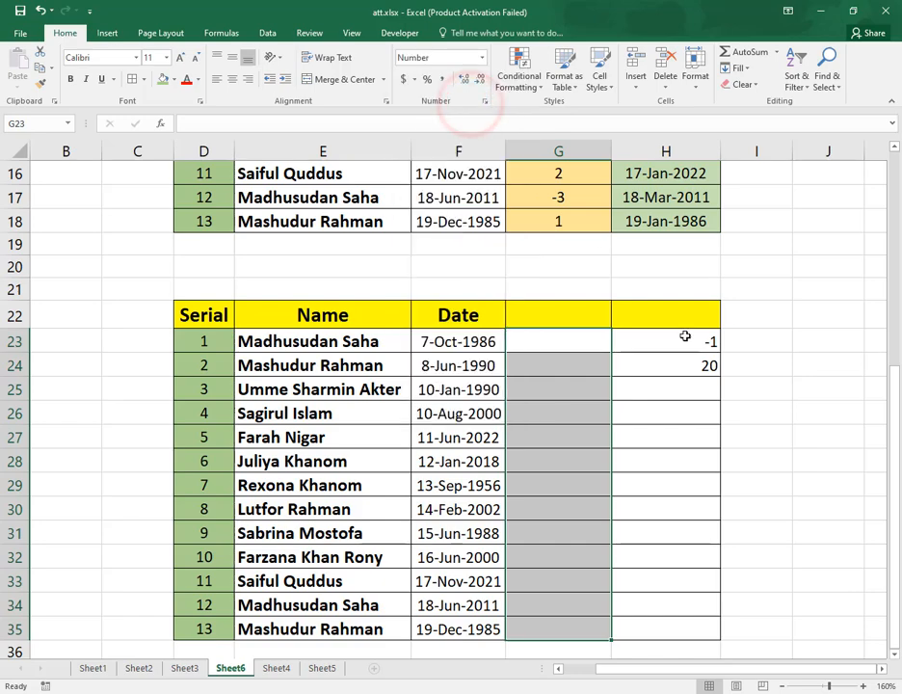
# Clear the contents of H23:H35 and format these cells as dates of the type 14-Mar-2012.
pyautogui.moveTo(685, 337); pyautogui.dragTo(687, 625)
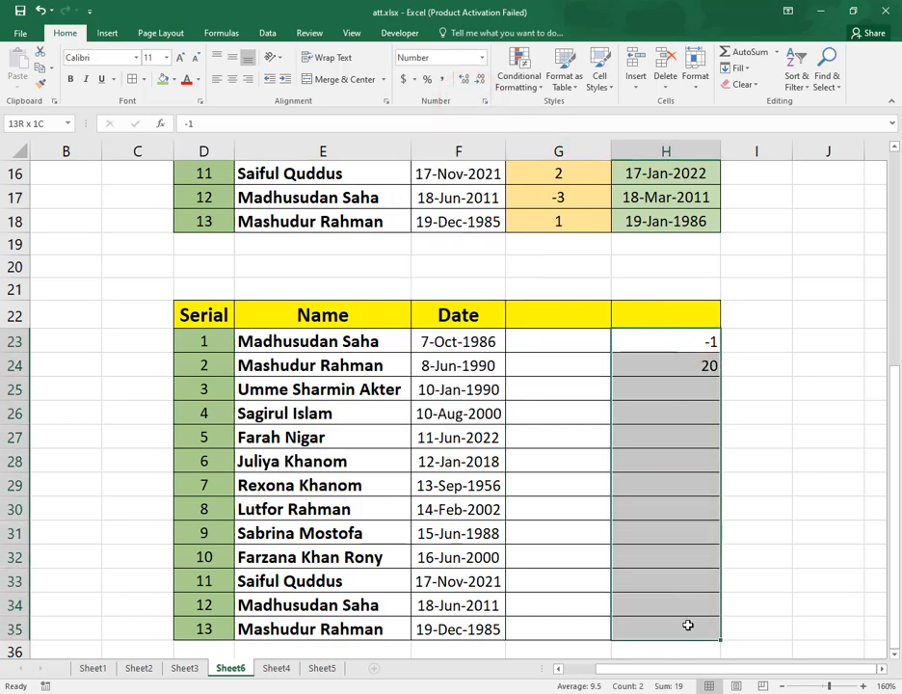
pyautogui.press('Delete')
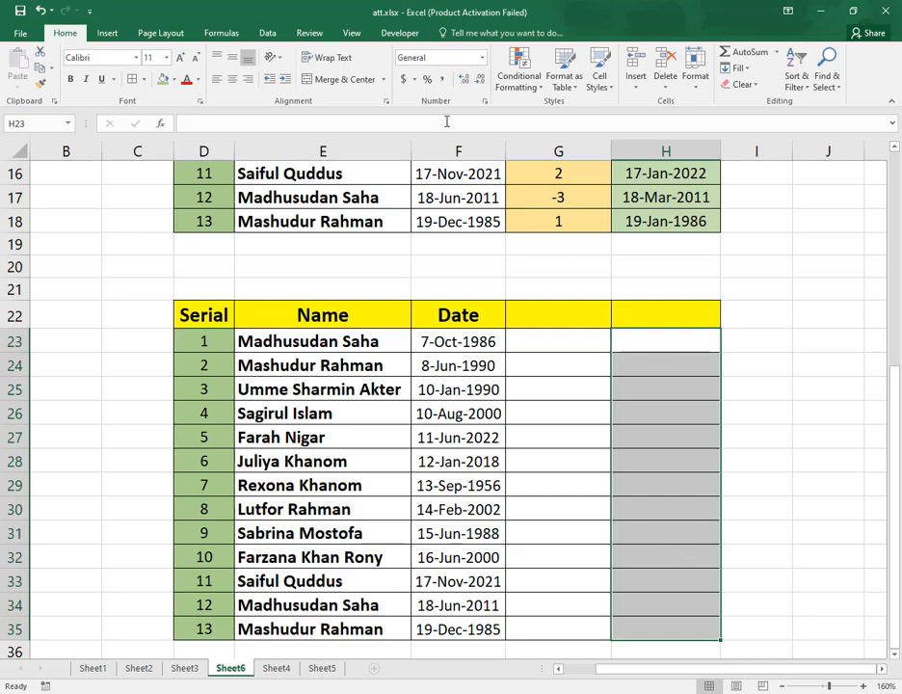
pyautogui.click(475, 60)
pyautogui.click(470, 417)
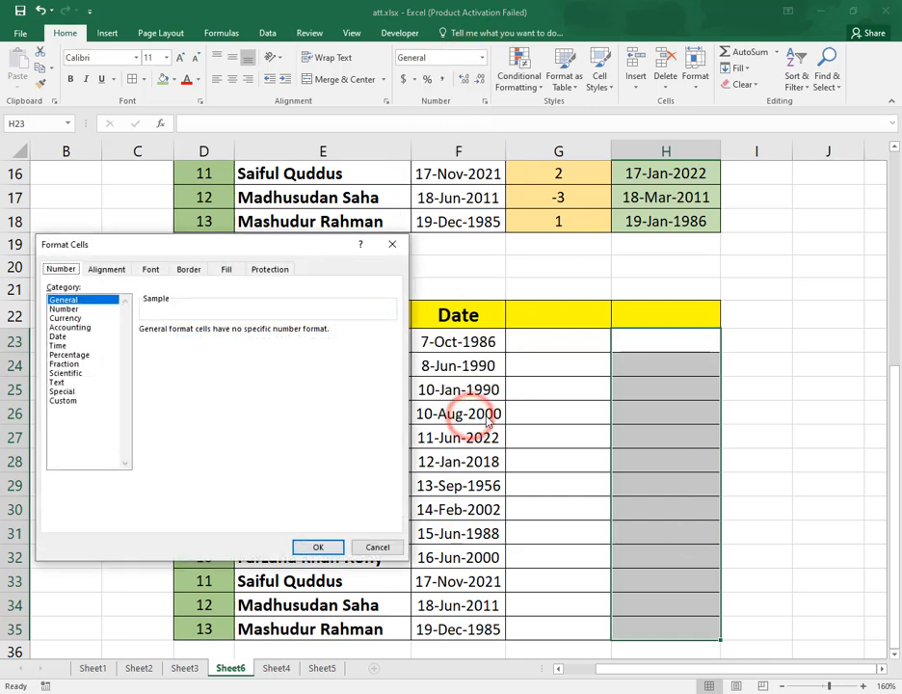
pyautogui.click(57, 337)
pyautogui.click(174, 396)
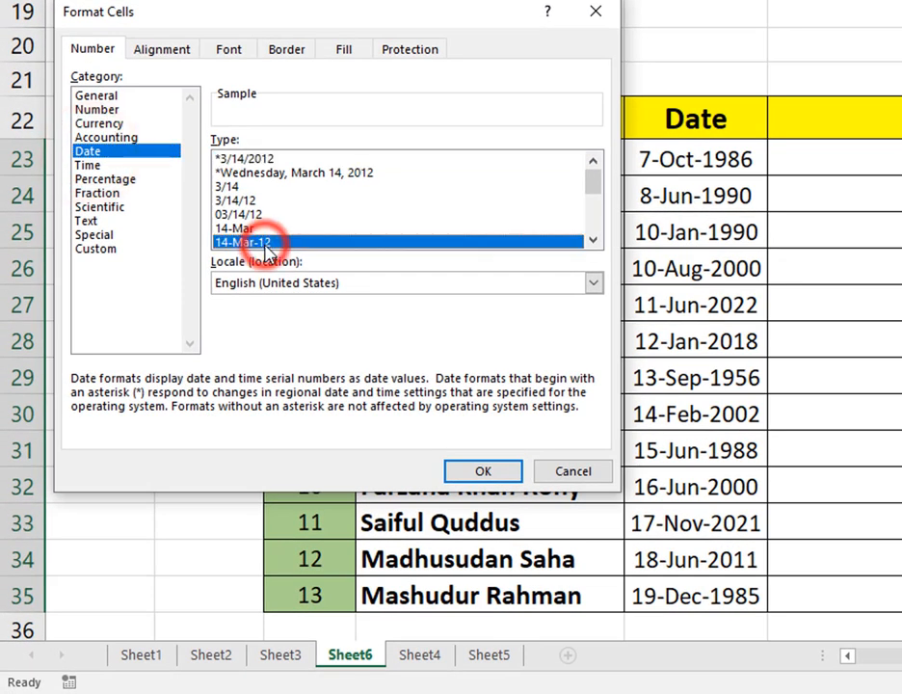
pyautogui.scroll(-5, 450, 246)
pyautogui.click(255, 243)
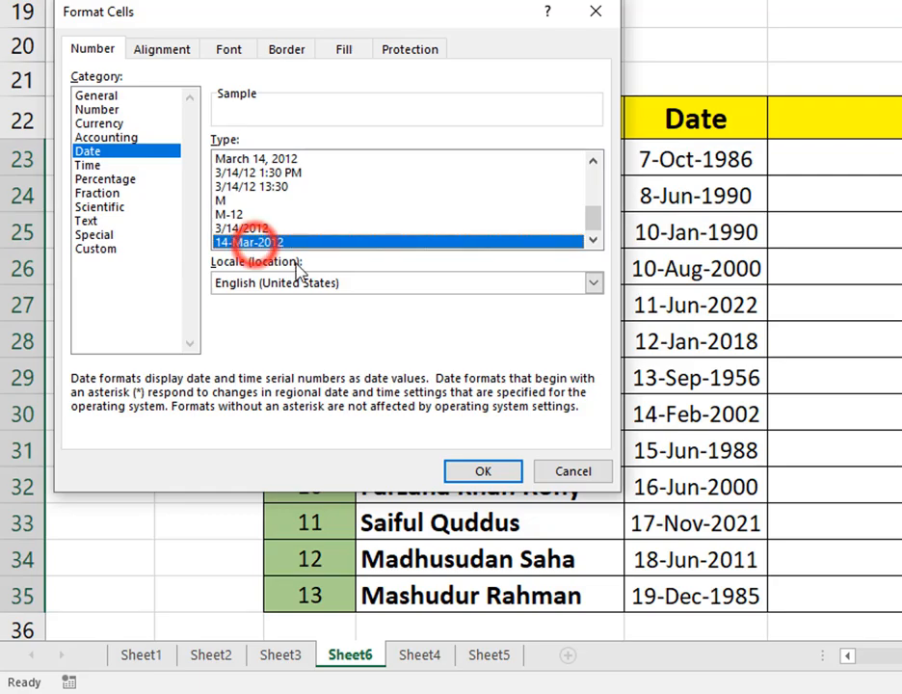
pyautogui.click(483, 470)
# Enter -1 in G23 as the number of months for the first row of the copied table.
pyautogui.click(668, 367)
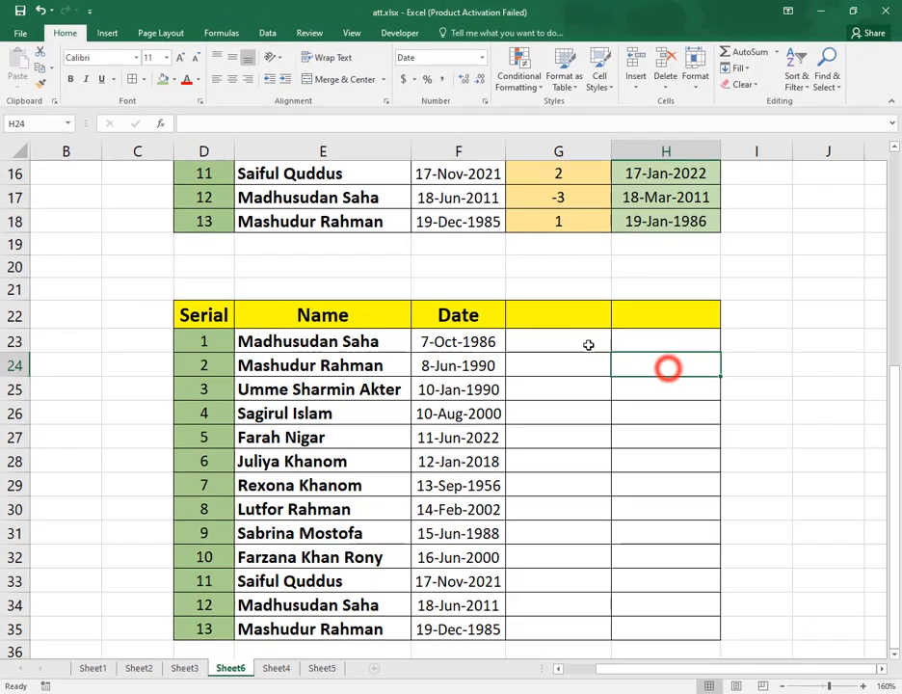
pyautogui.click(583, 342)
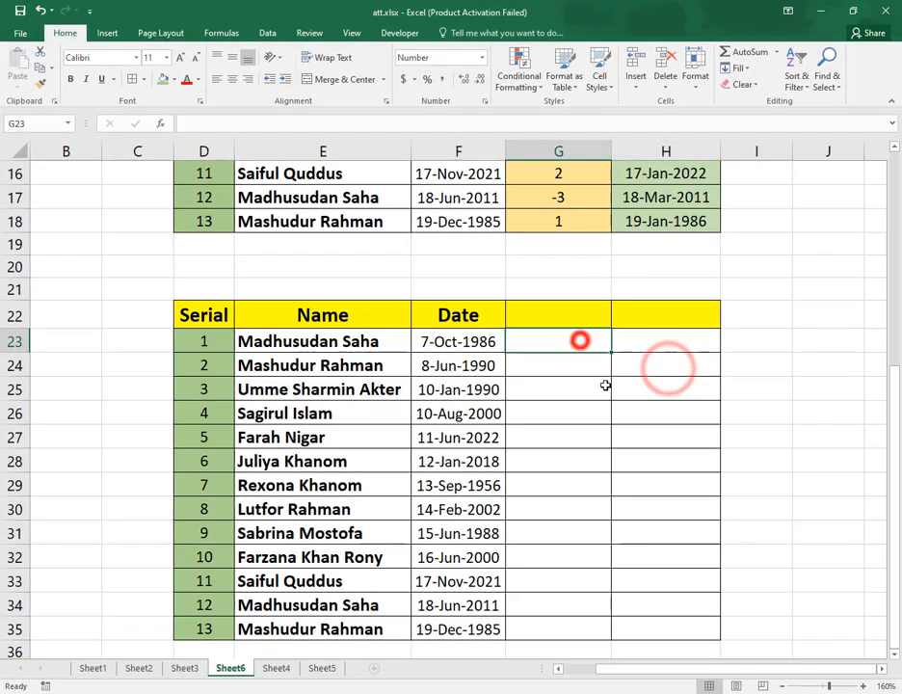
pyautogui.write('-1')
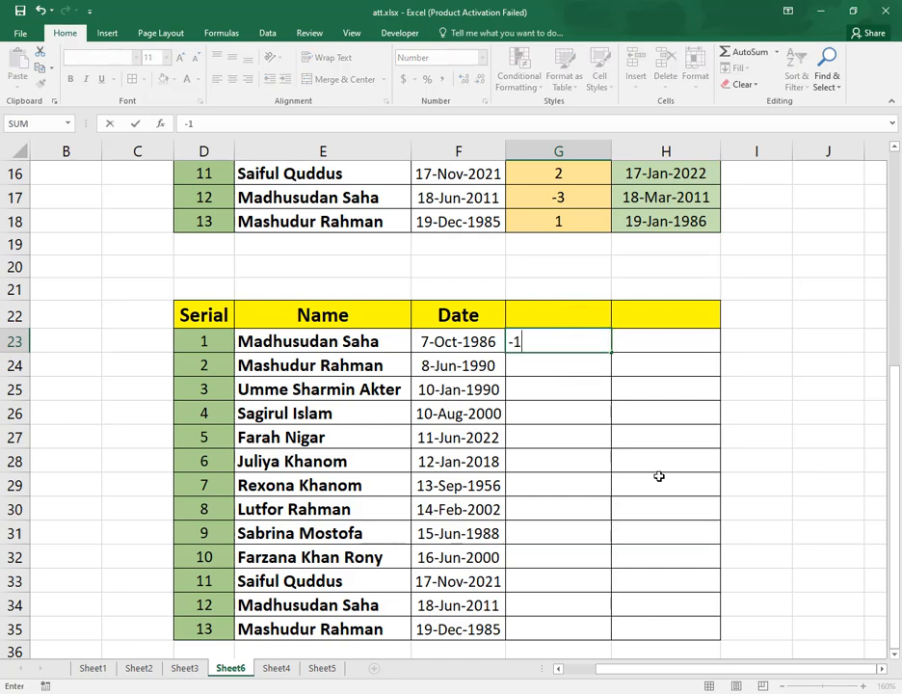
pyautogui.press('Return')
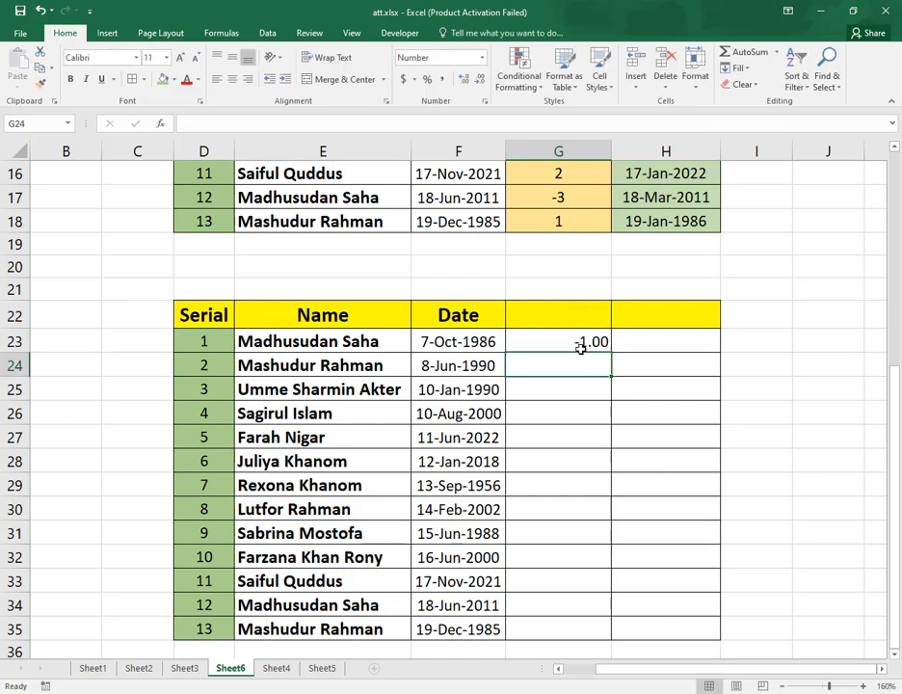
# Set G23:G35 to the General number format and centre the cells horizontally.
pyautogui.moveTo(581, 347); pyautogui.dragTo(558, 636)
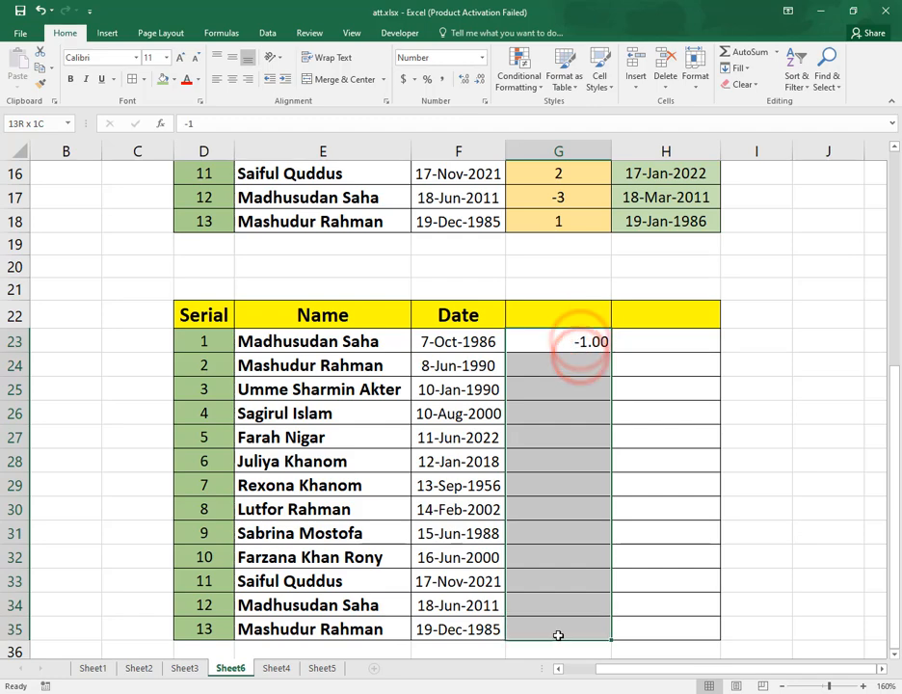
pyautogui.click(482, 58)
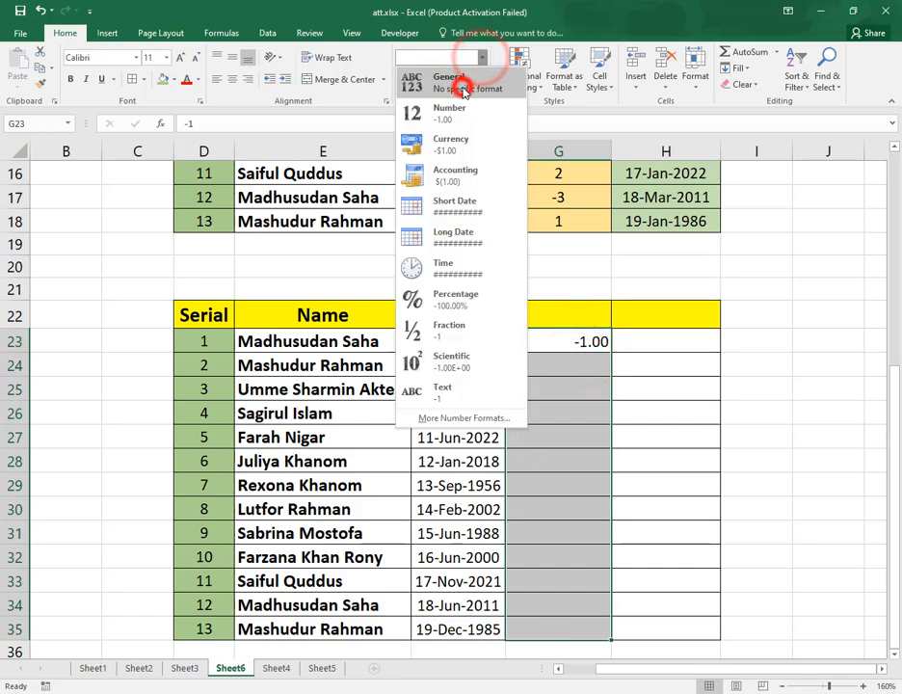
pyautogui.click(457, 86)
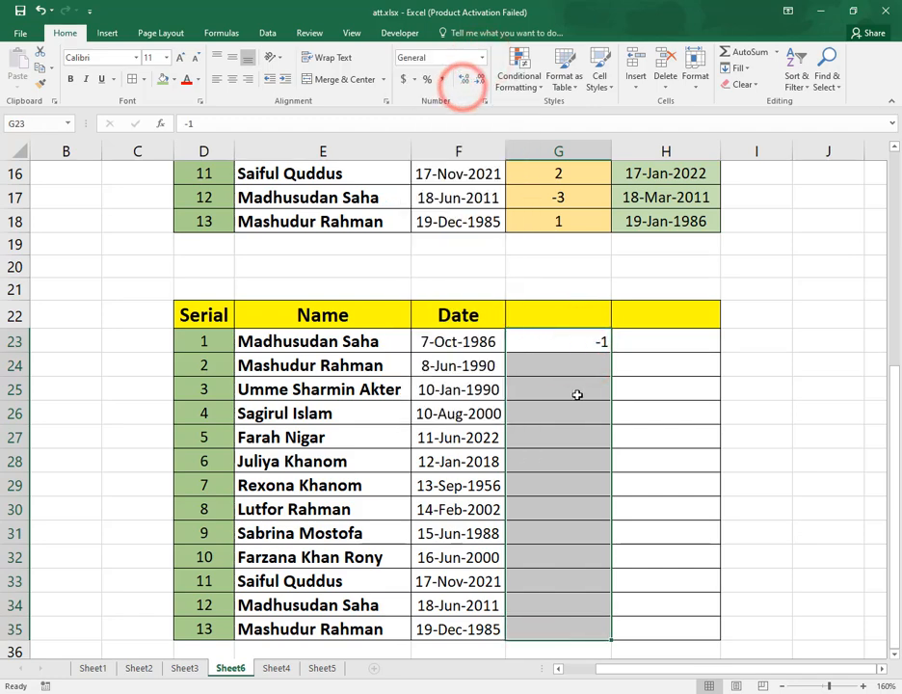
pyautogui.click(233, 79)
# Enter the month values 2, 3, 4 and -2 in cells G24 to G27.
pyautogui.click(567, 368)
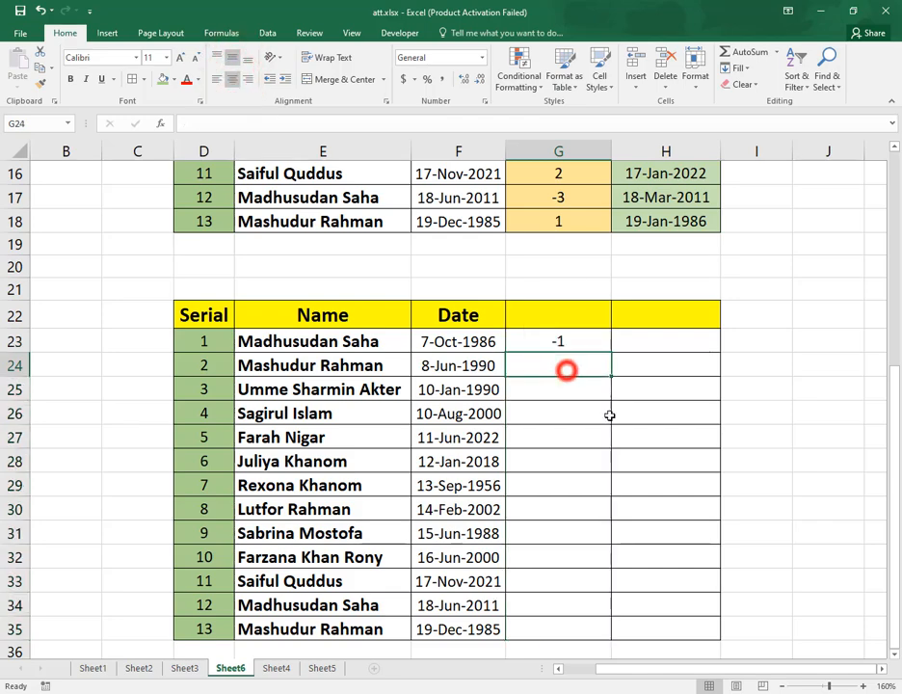
pyautogui.write('2')
pyautogui.press('Return')
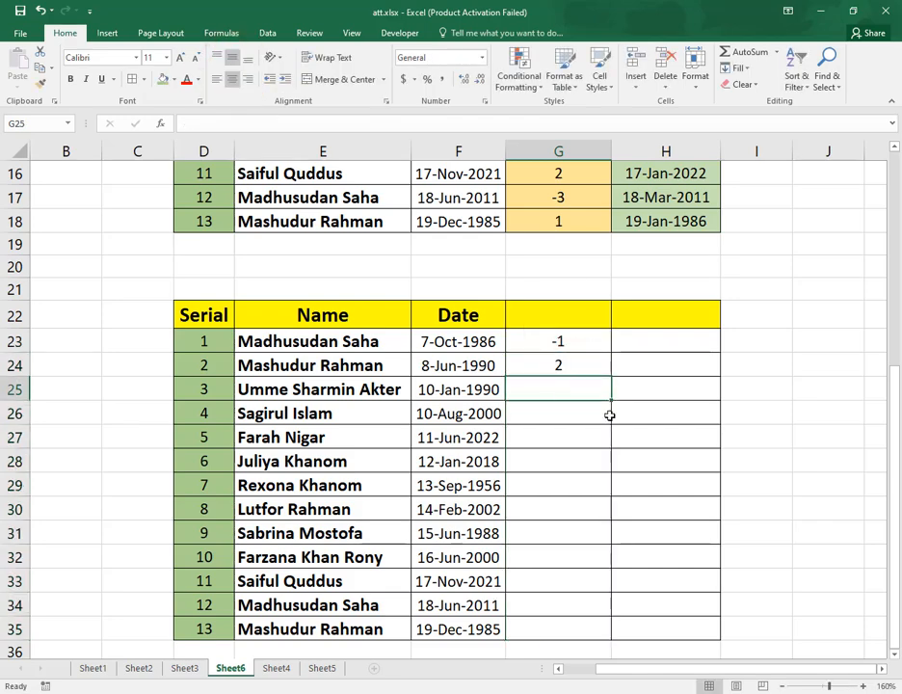
pyautogui.write('3')
pyautogui.press('Return')
pyautogui.write('4')
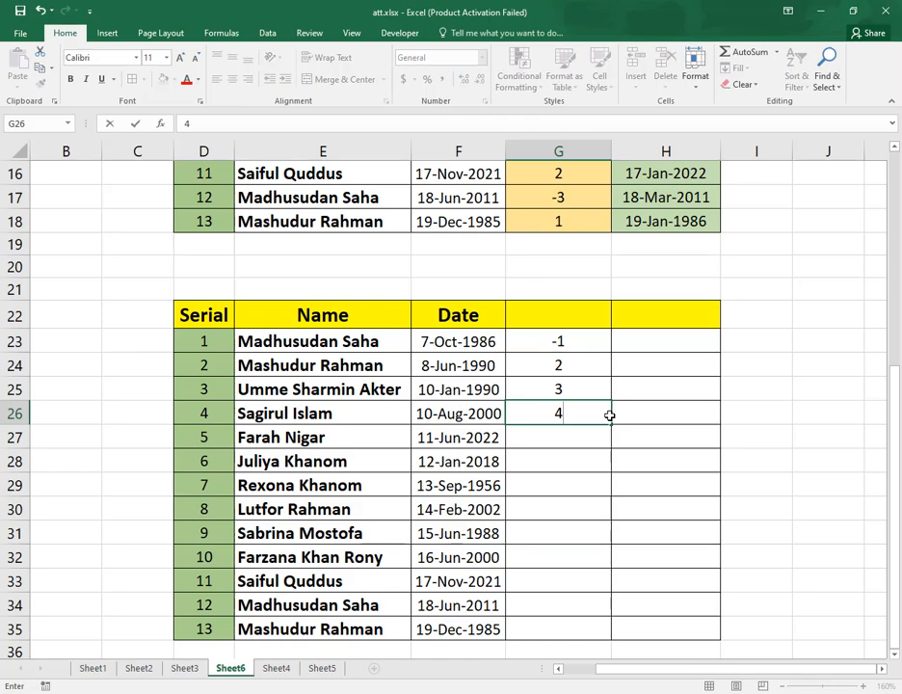
pyautogui.press('Return')
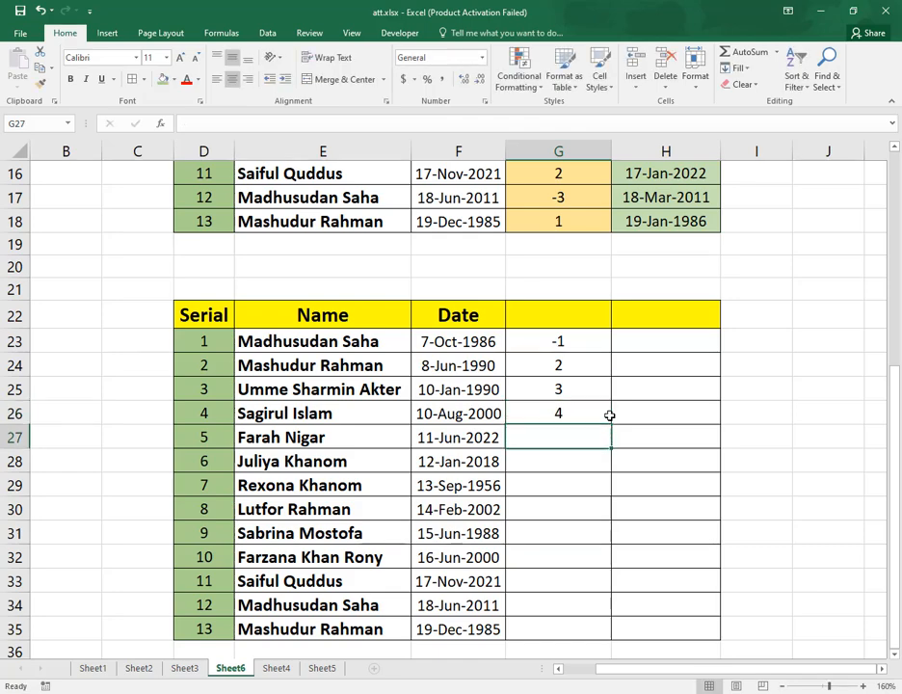
pyautogui.write('-2')
pyautogui.press('Return')
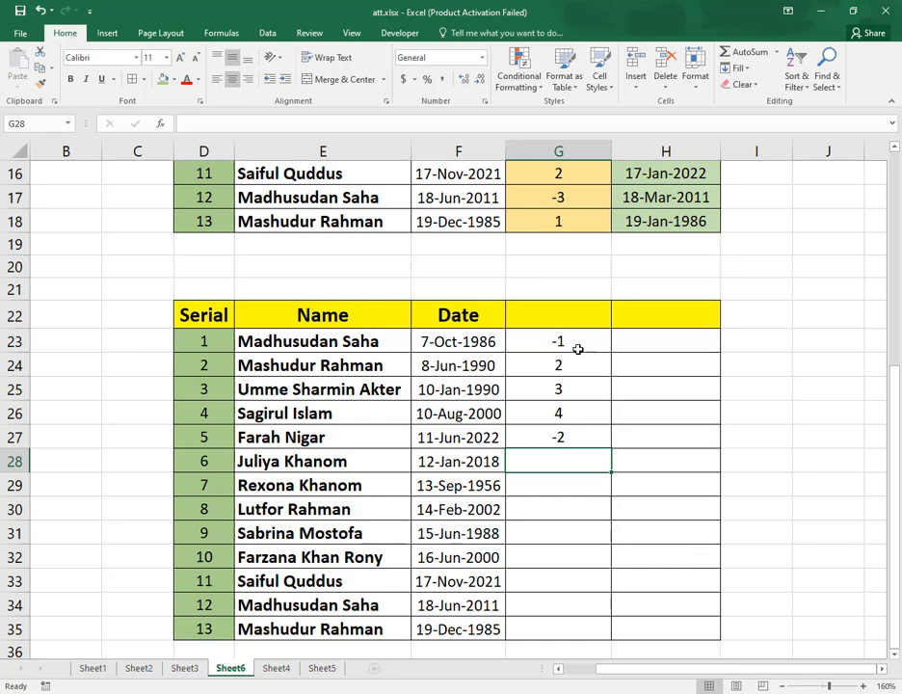
# Copy the month values from G23:G27 into G28:G32.
pyautogui.moveTo(578, 349); pyautogui.dragTo(580, 436)
pyautogui.hotkey('ctrl', 'c')
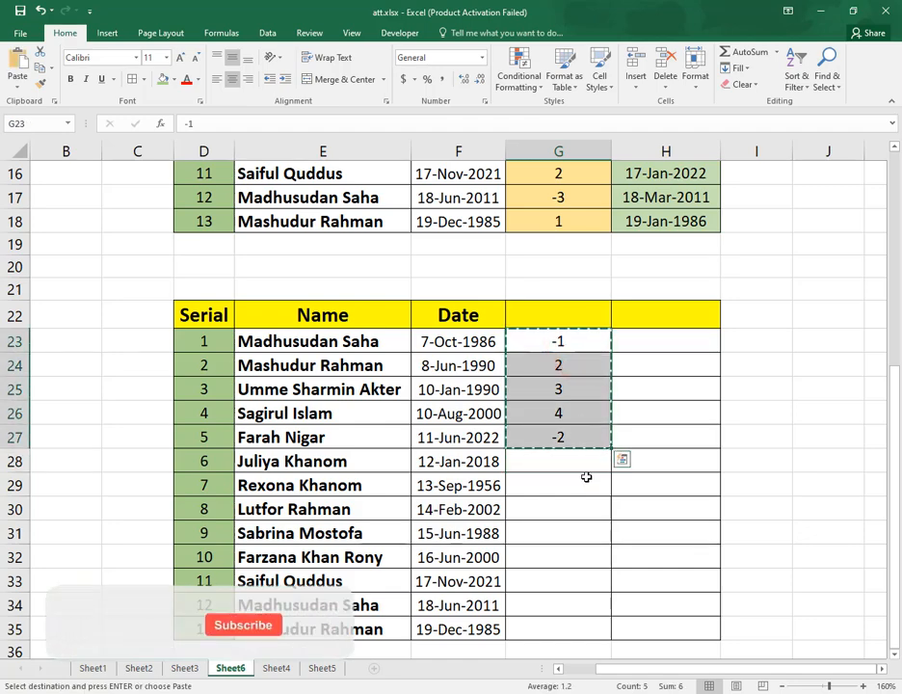
pyautogui.click(578, 464)
pyautogui.hotkey('ctrl', 'v')
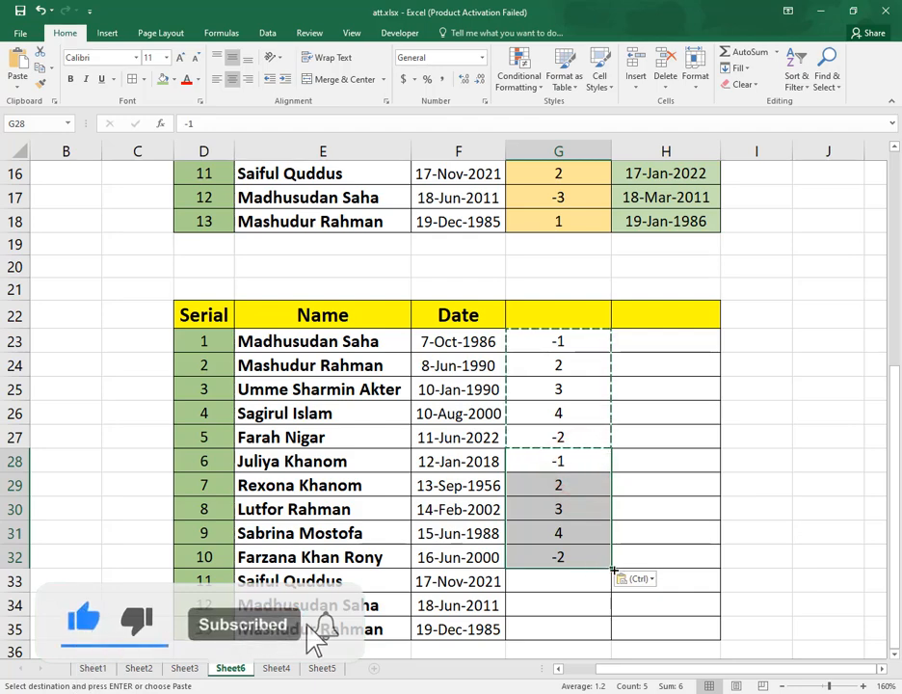
# Try to extend the values of G28:G32 down to G35 by autofill, and undo the fill.
pyautogui.moveTo(613, 570); pyautogui.dragTo(610, 633)
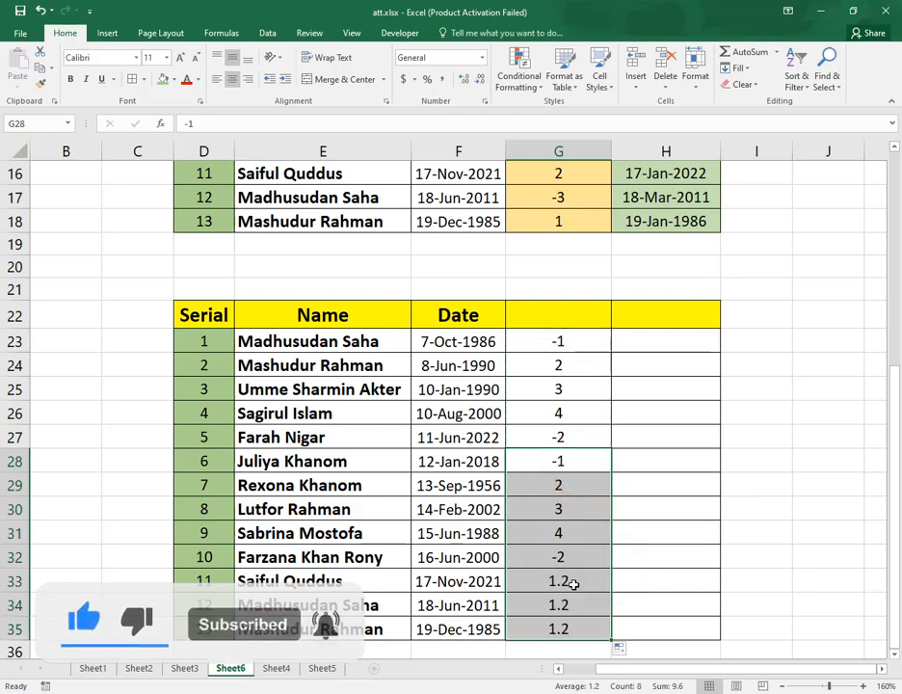
pyautogui.click(573, 584)
pyautogui.hotkey('ctrl', 'z')
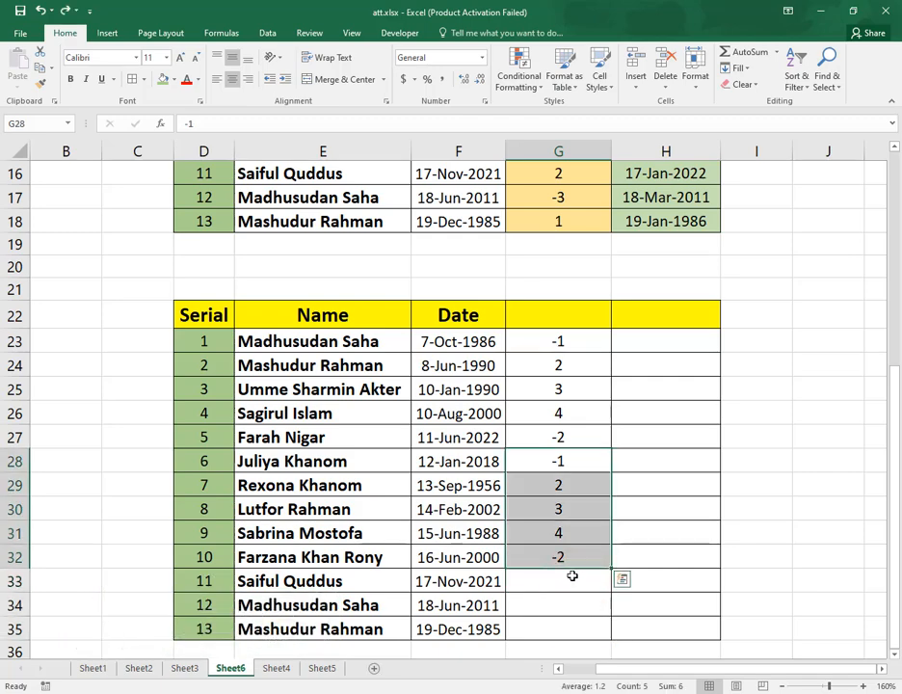
# Enter the month values -5, 4 and 1 in cells G33 to G35.
pyautogui.click(573, 576)
pyautogui.write('-')
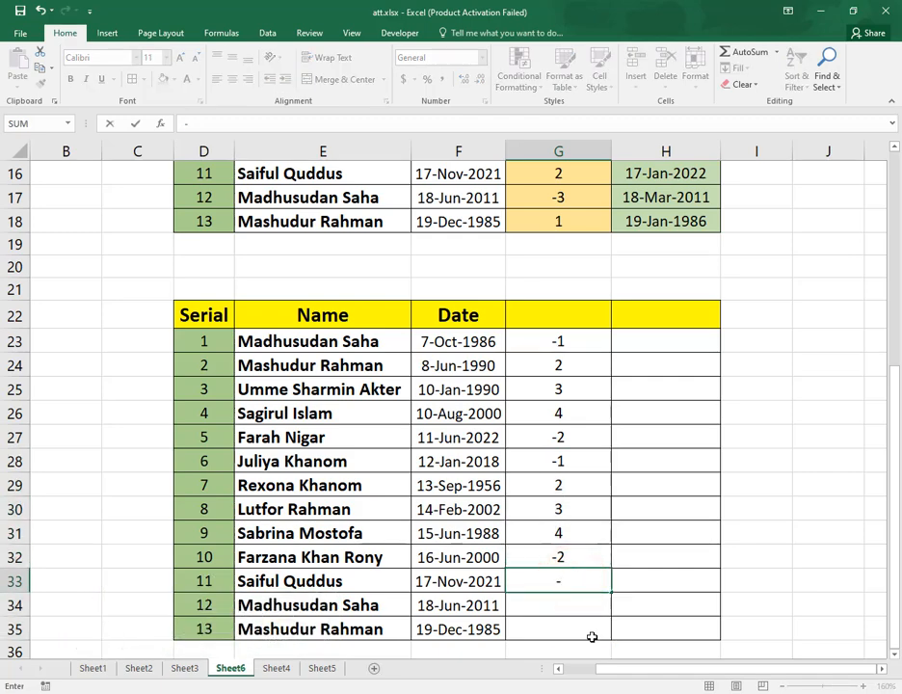
pyautogui.write('5')
pyautogui.press('Return')
pyautogui.write('4')
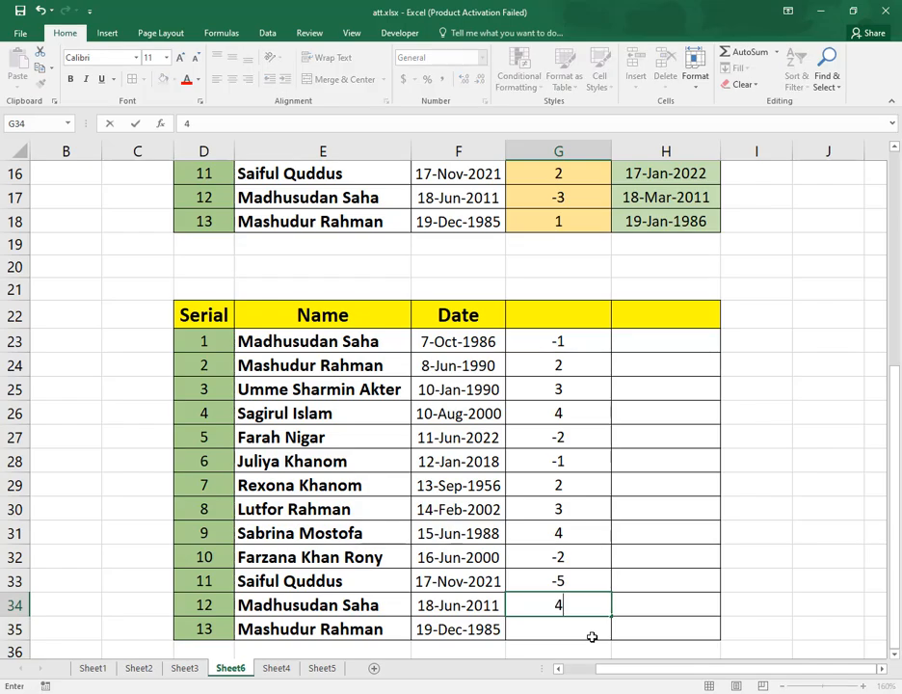
pyautogui.press('Return')
pyautogui.write('1')
pyautogui.press('Return')
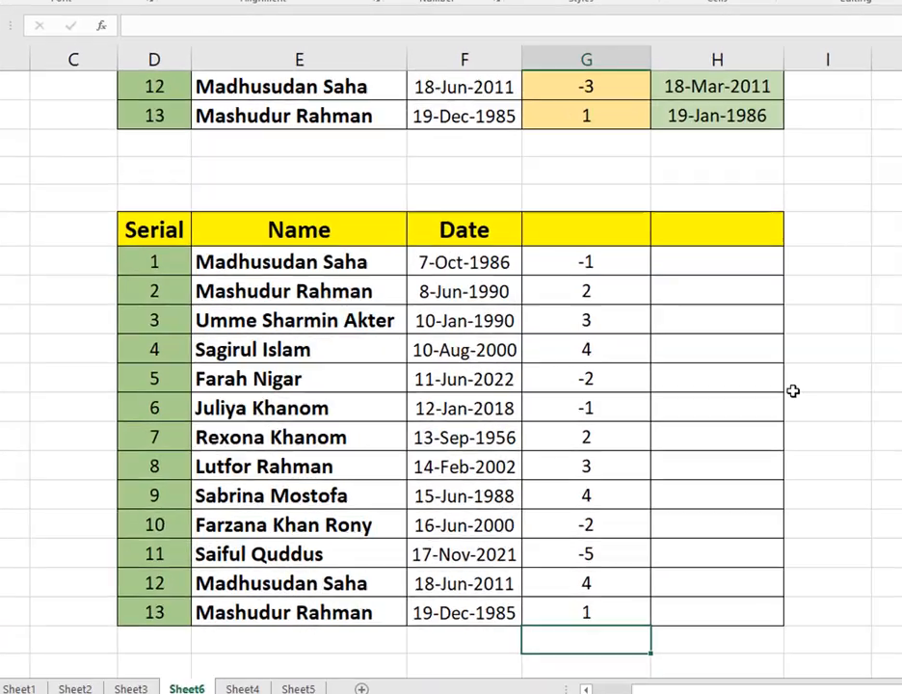
# Copy the Months and Remark headers from the upper table into G22:H22 of the lower table.
pyautogui.click(716, 423)
pyautogui.scroll(1, 813, 236)
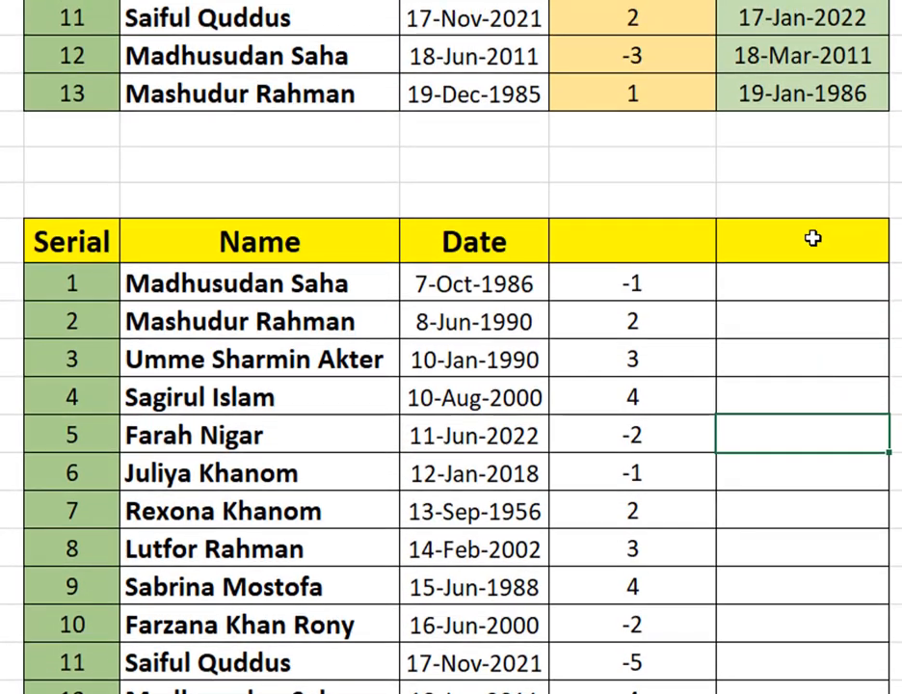
pyautogui.click(812, 270)
pyautogui.click(812, 258)
pyautogui.scroll(4, 813, 258)
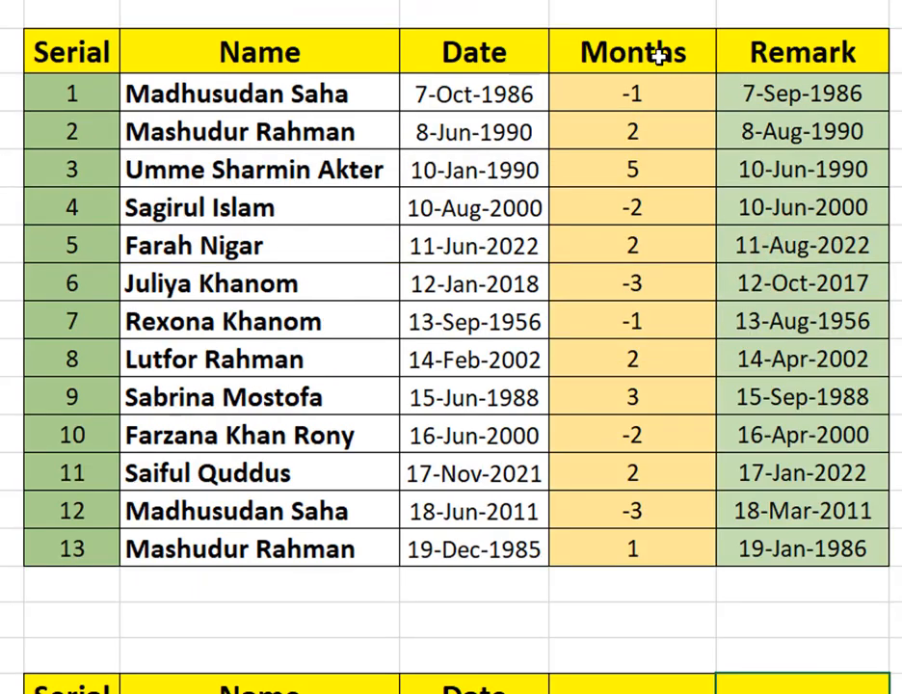
pyautogui.moveTo(656, 51); pyautogui.dragTo(813, 56)
pyautogui.scroll(-4, 885, 251)
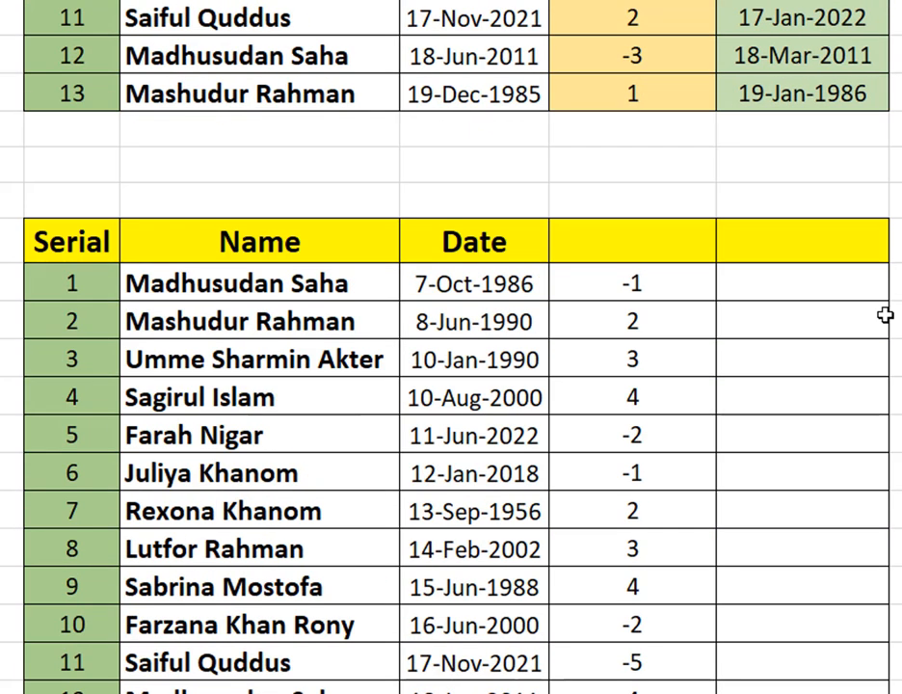
pyautogui.click(664, 228)
pyautogui.hotkey('ctrl', 'v')
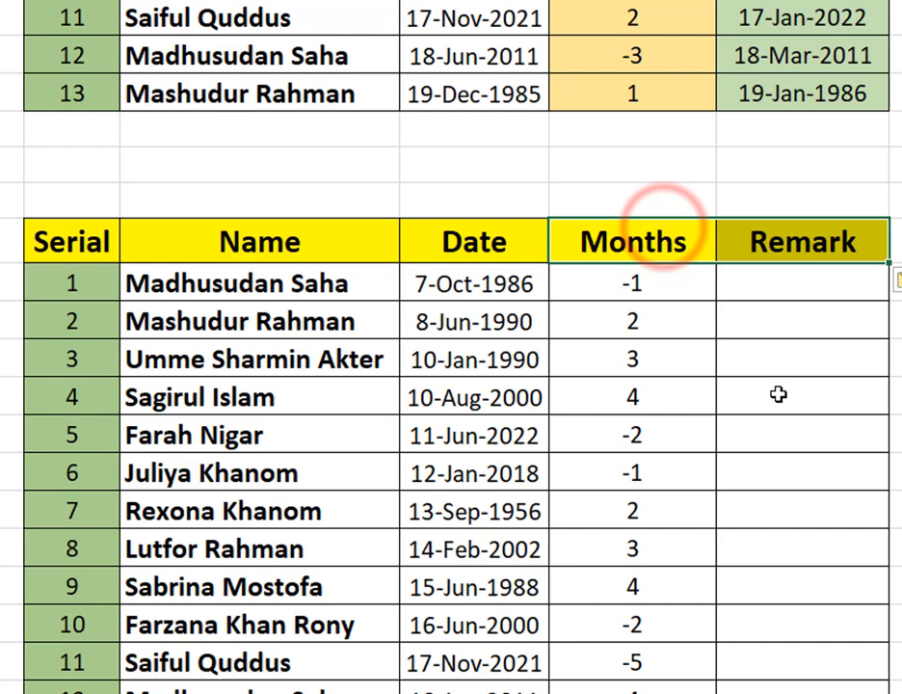
pyautogui.click(866, 350)
# Start an EDATE formula in cell H23, the first row of the Remark column.
pyautogui.click(771, 298)
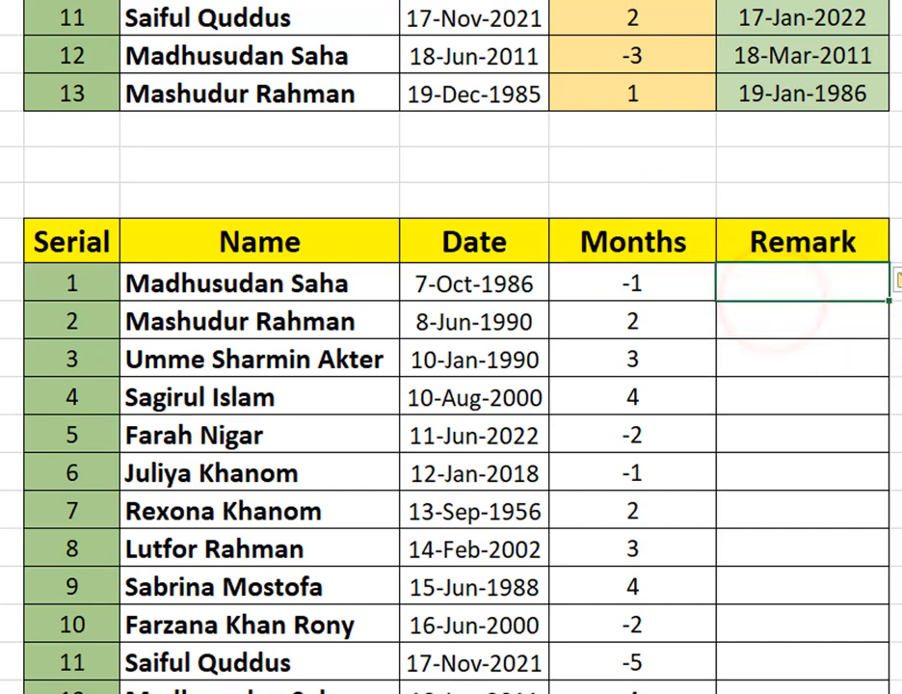
pyautogui.write('=e')
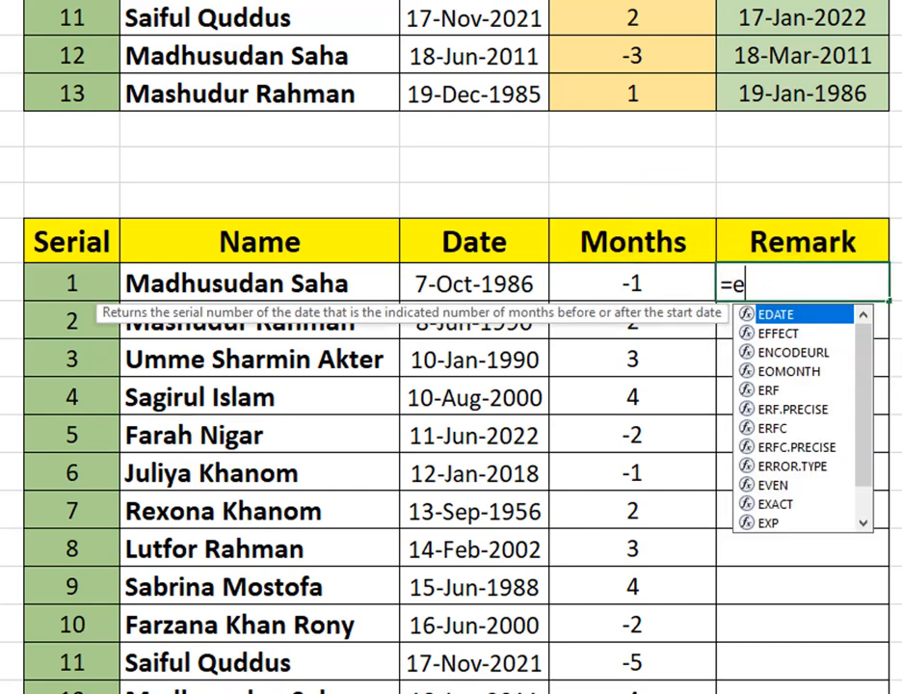
pyautogui.press('Tab')
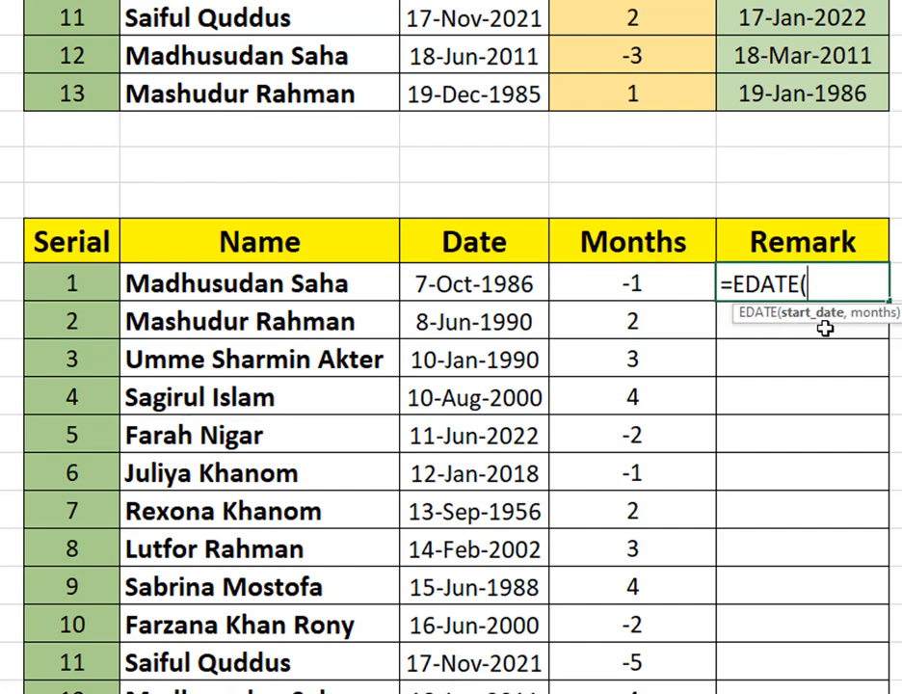
pyautogui.click(457, 289)
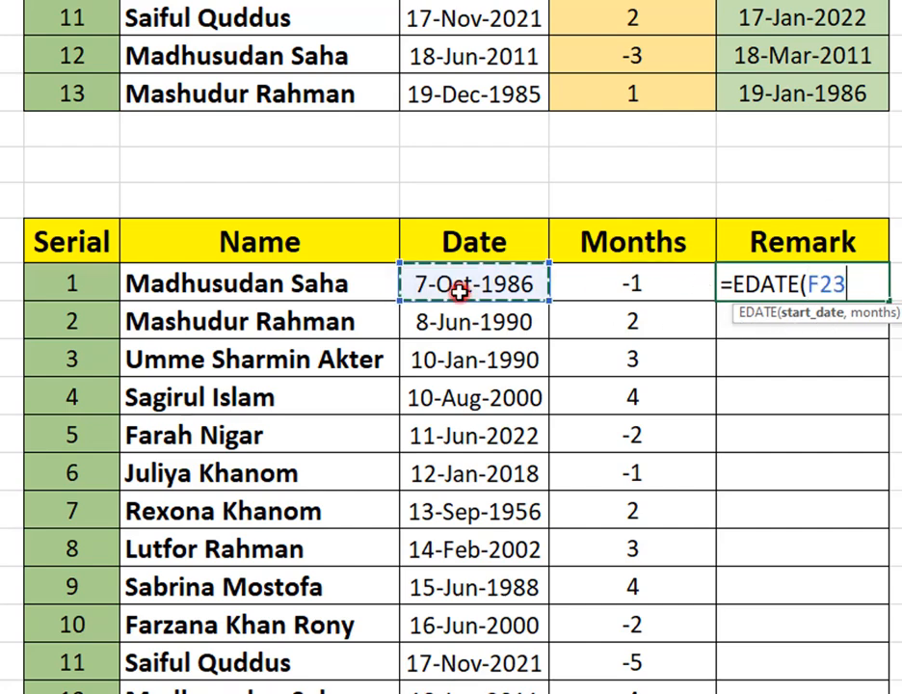
pyautogui.scroll(-1, 461, 291)
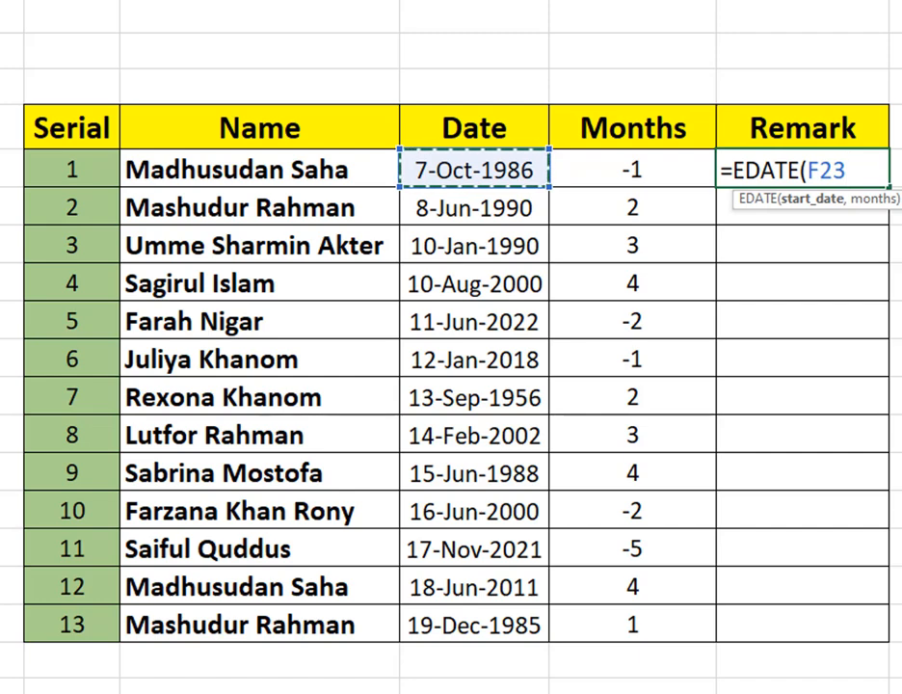
pyautogui.click(633, 171)
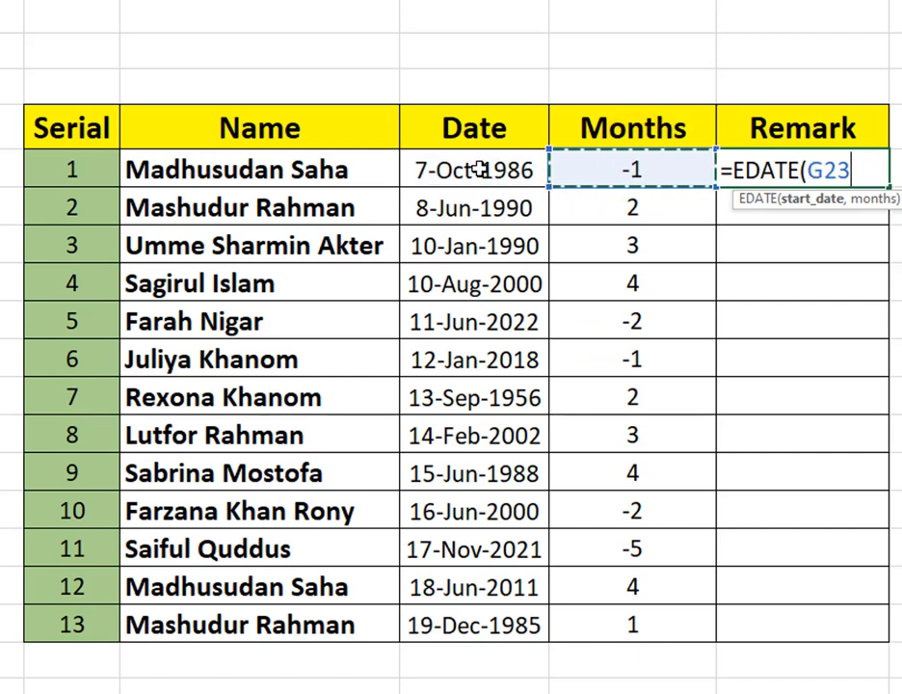
pyautogui.press('BackSpace')
pyautogui.press('BackSpace')
pyautogui.press('BackSpace')
pyautogui.press('BackSpace')
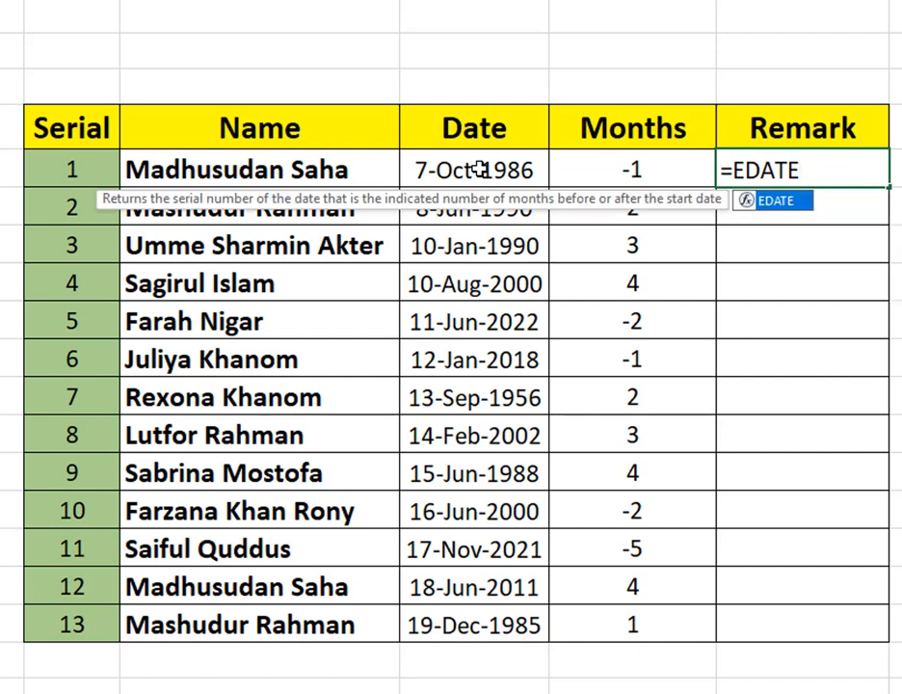
pyautogui.write('(')
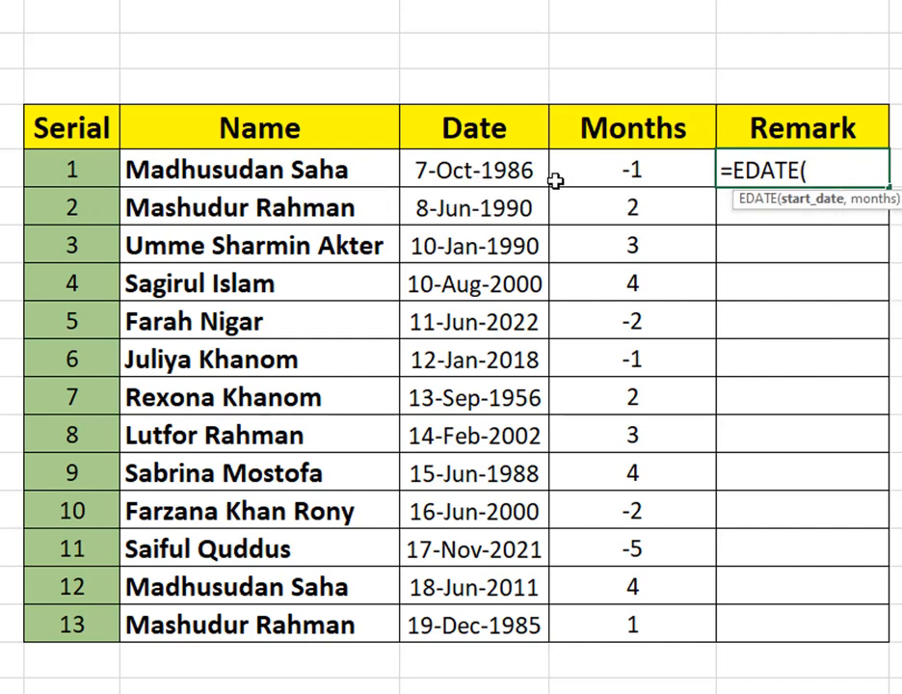
# Complete the EDATE formula with F23 as start date and G23 as months, giving =EDATE(F23,G23).
pyautogui.click(487, 174)
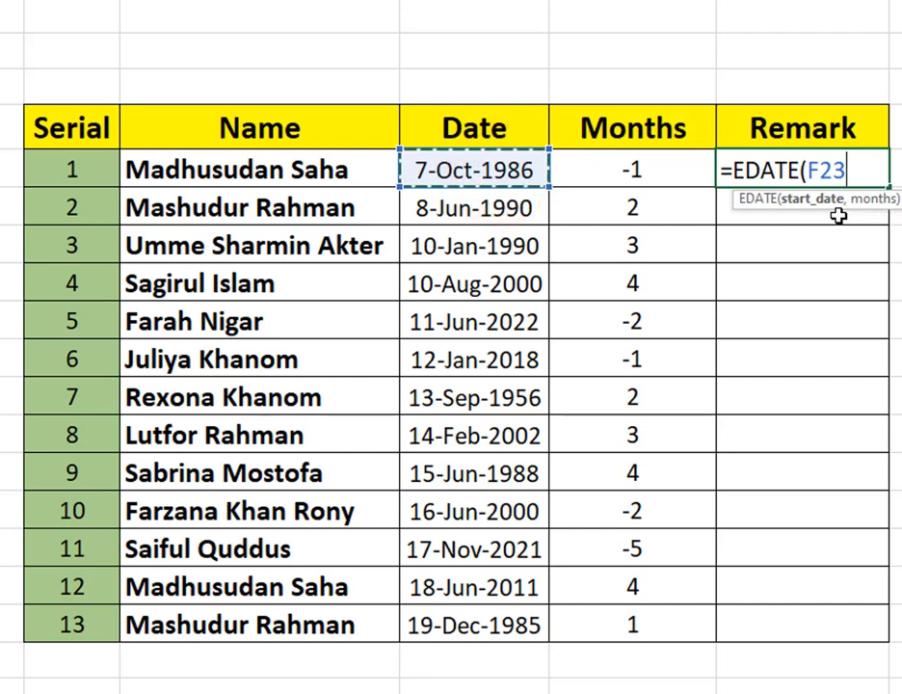
pyautogui.write(',')
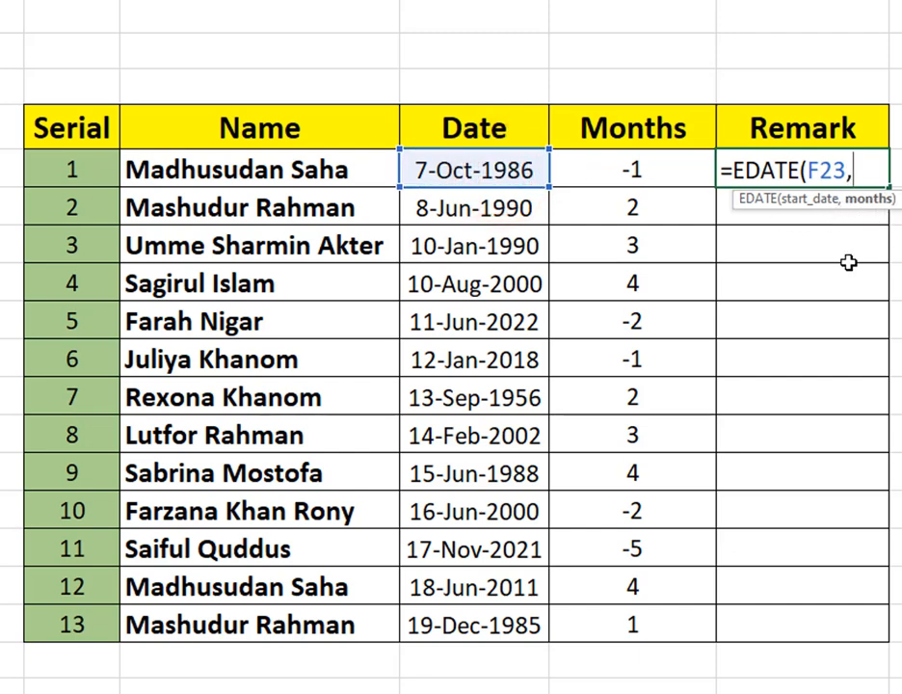
pyautogui.click(690, 180)
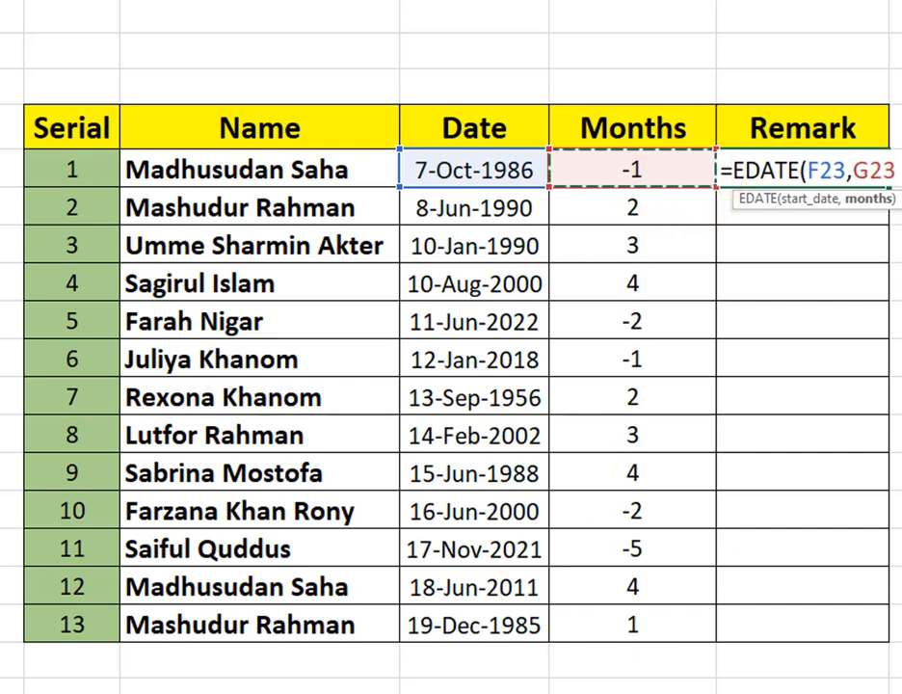
pyautogui.write(')')
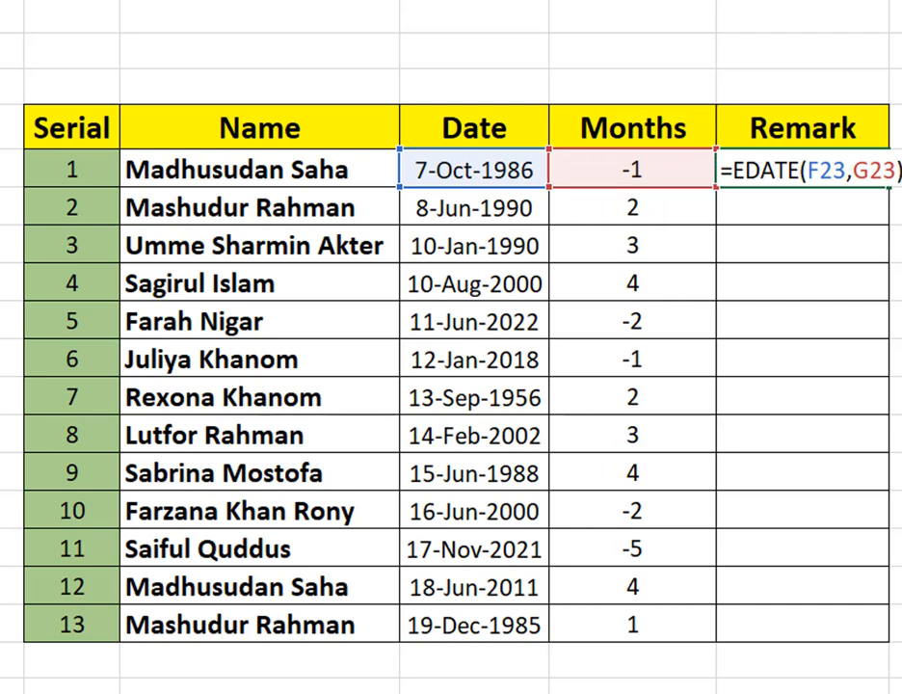
pyautogui.press('Return')
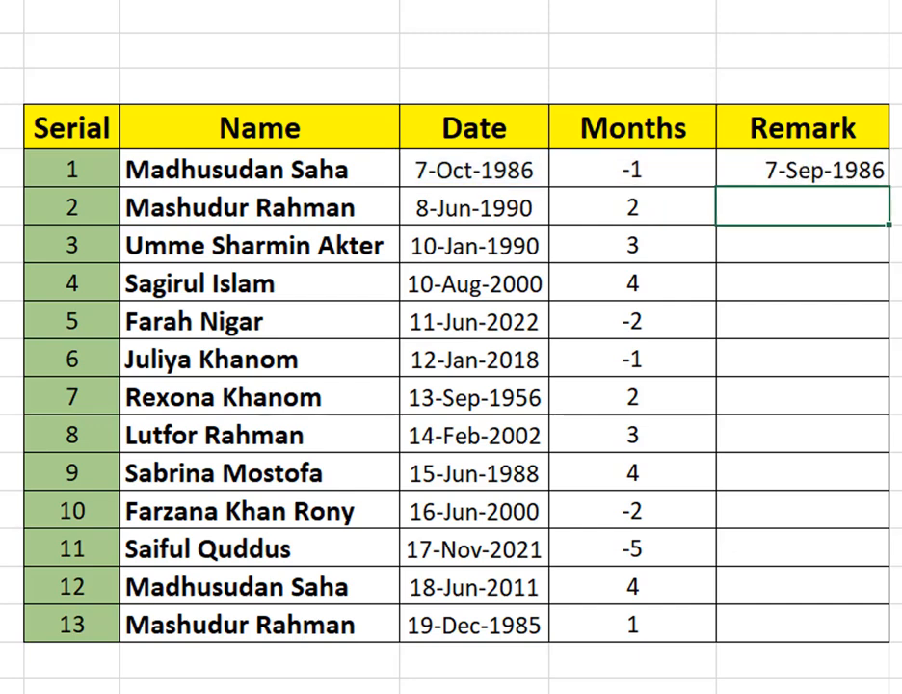
# Check the formula in H23 and fill it down the Remark column to H35.
pyautogui.doubleClick(843, 178)
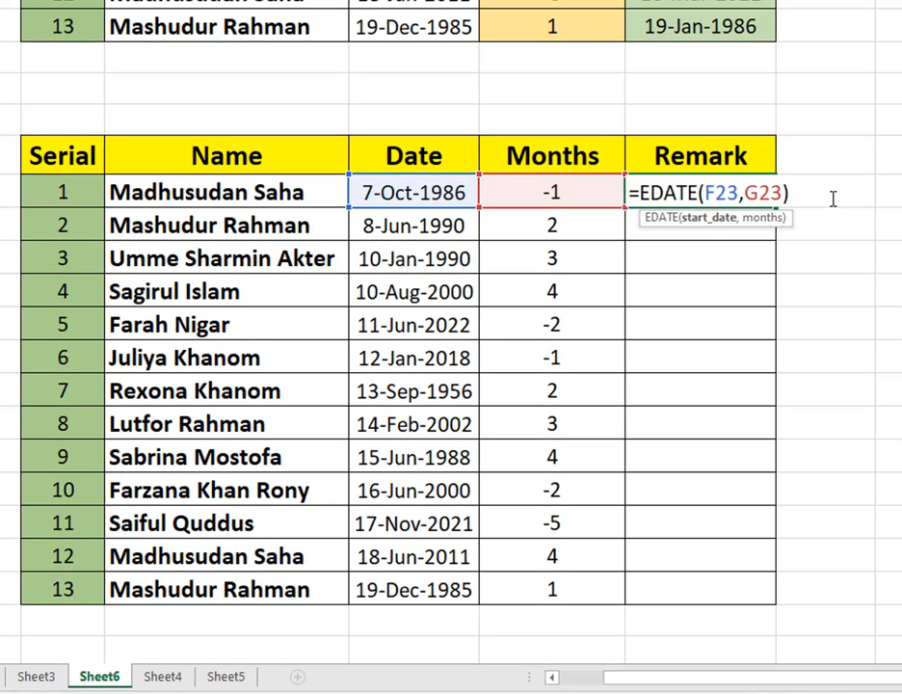
pyautogui.press('Return')
pyautogui.click(770, 196)
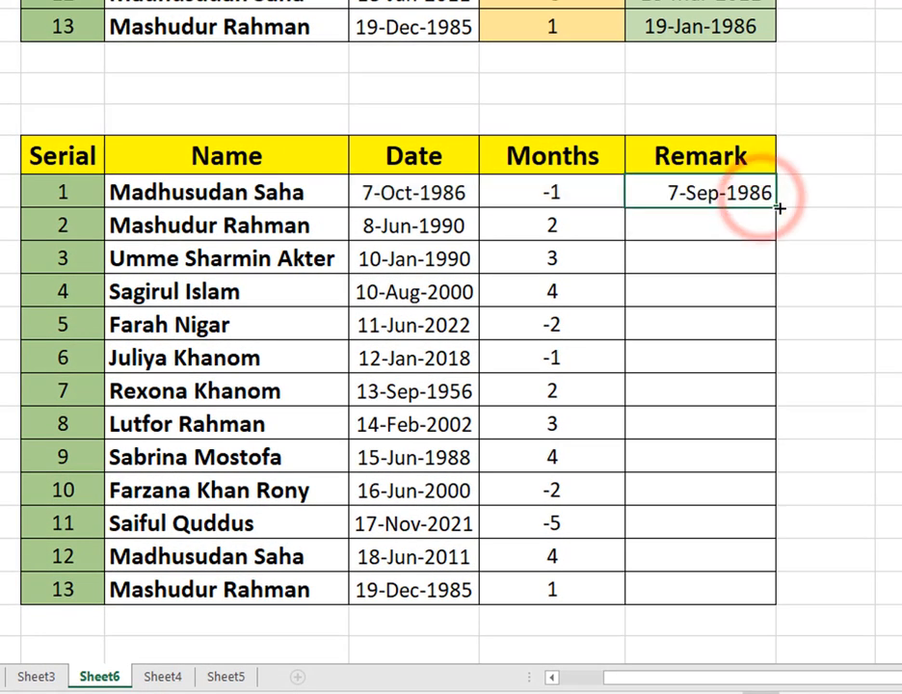
pyautogui.moveTo(780, 208); pyautogui.dragTo(776, 598)
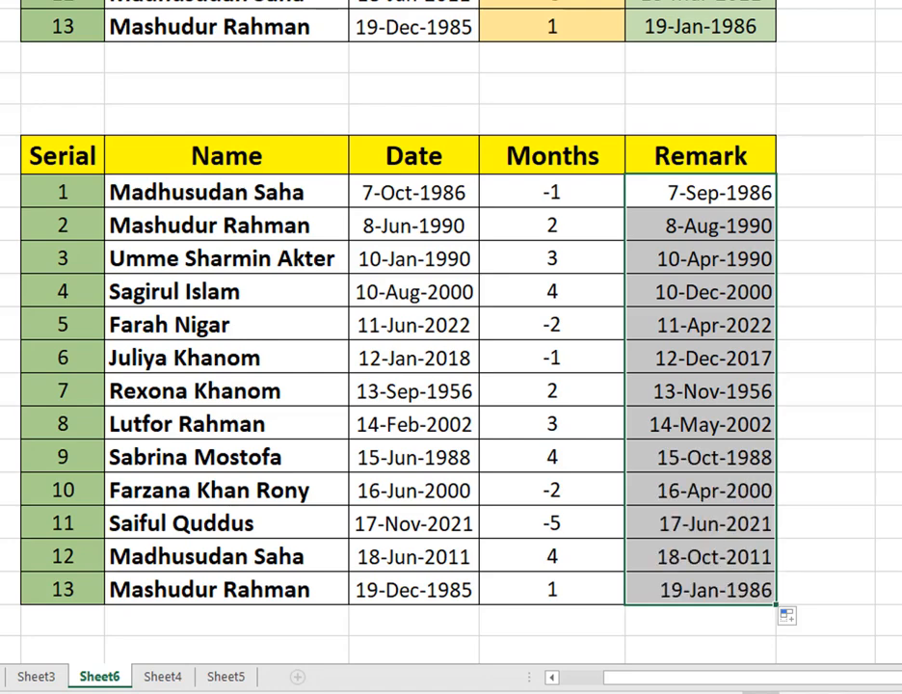
# Centre the dates in H23:H35 horizontally.
pyautogui.hotkey('alt', 'h')
pyautogui.press('a')
pyautogui.press('c')
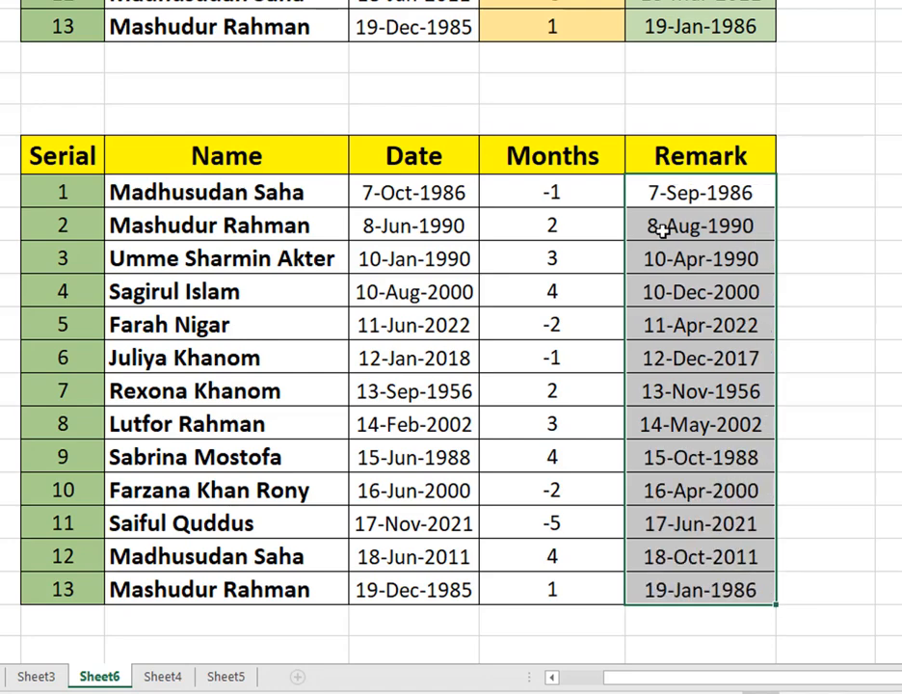
pyautogui.click(878, 229)
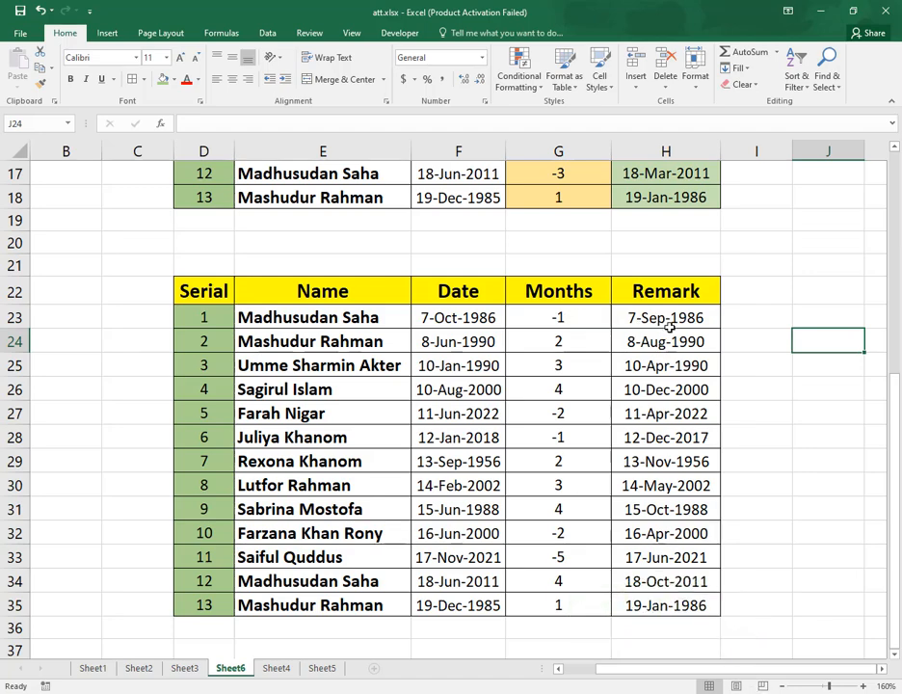
# Change the month value in G24 to 4.
pyautogui.click(559, 342)
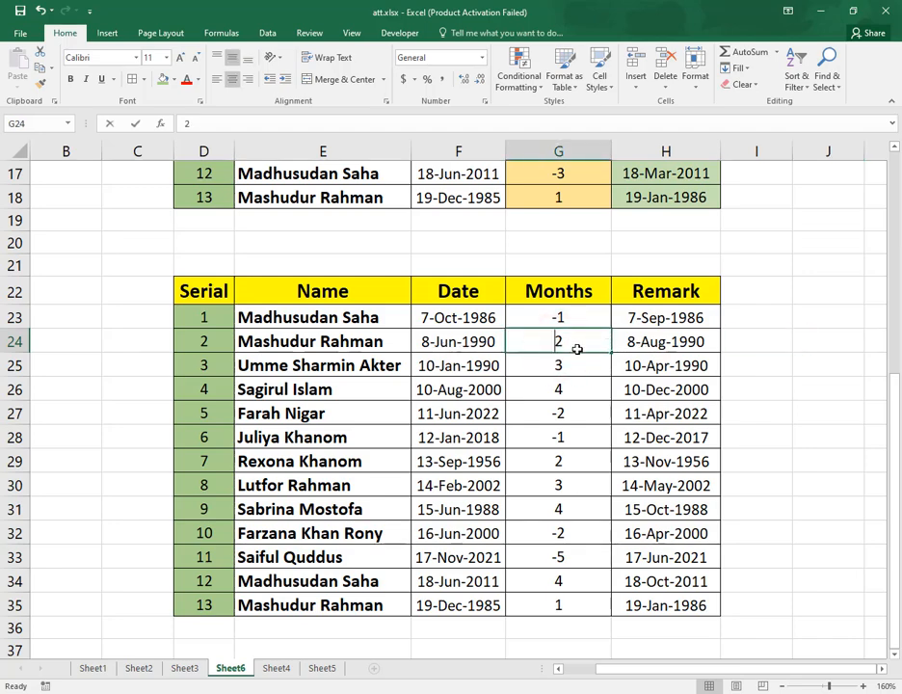
pyautogui.press('BackSpace')
pyautogui.write('4')
pyautogui.press('Return')
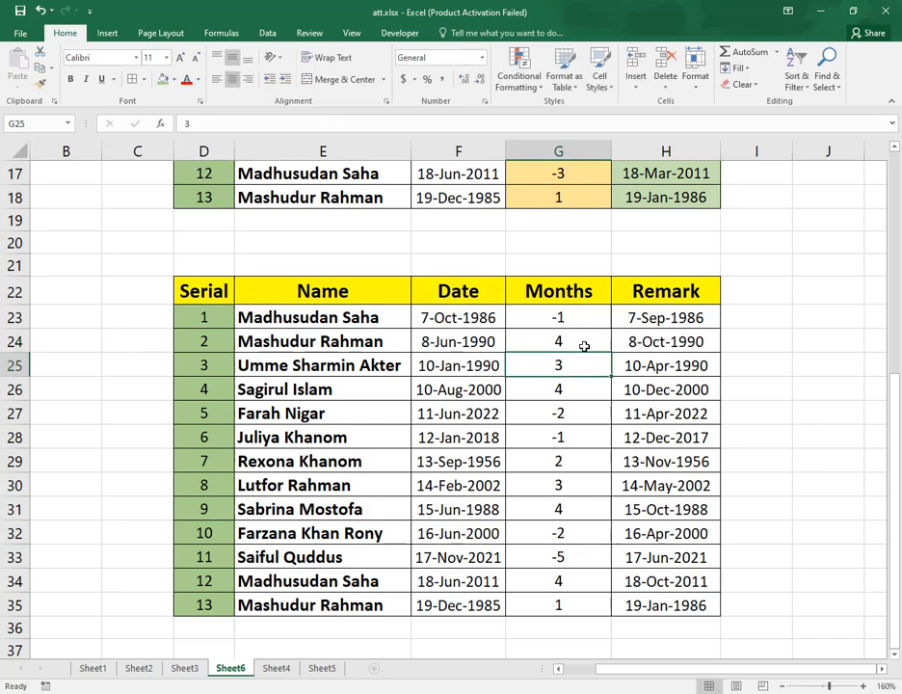
# Make the month value in G24 negative, setting it to -4.
pyautogui.doubleClick(555, 341)
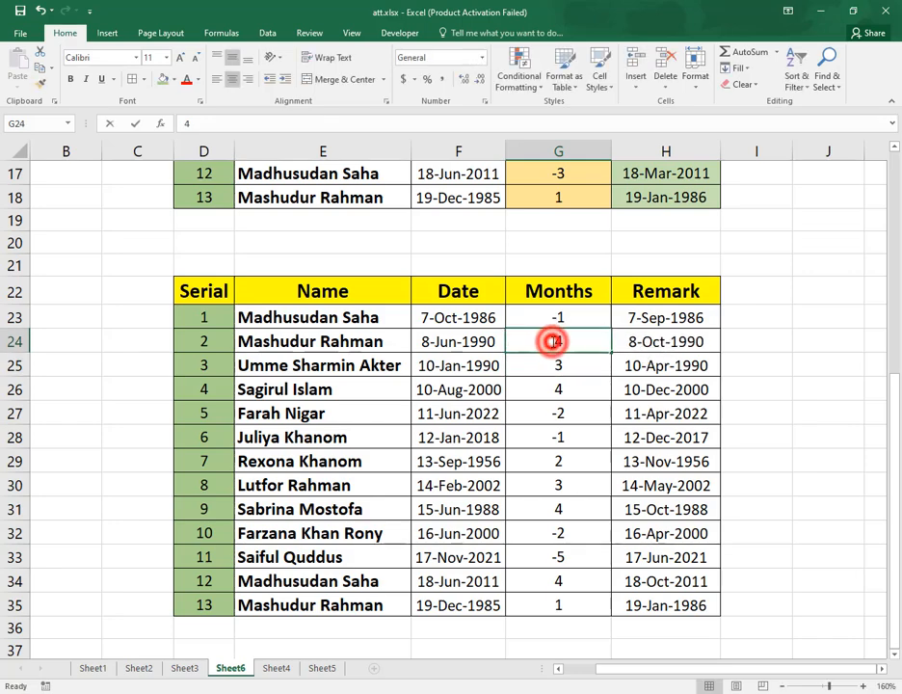
pyautogui.write('-')
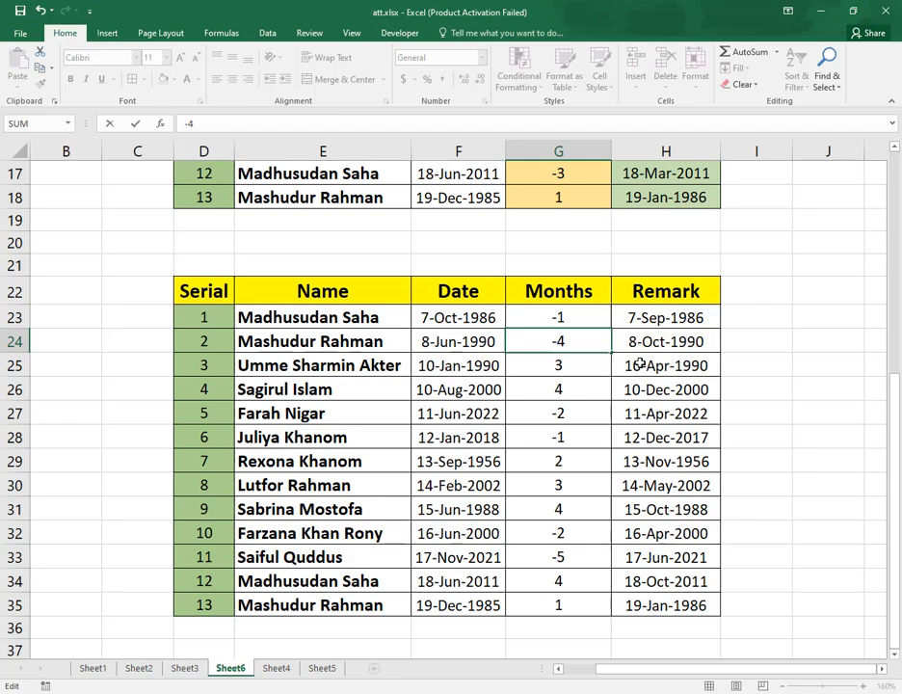
pyautogui.press('Return')
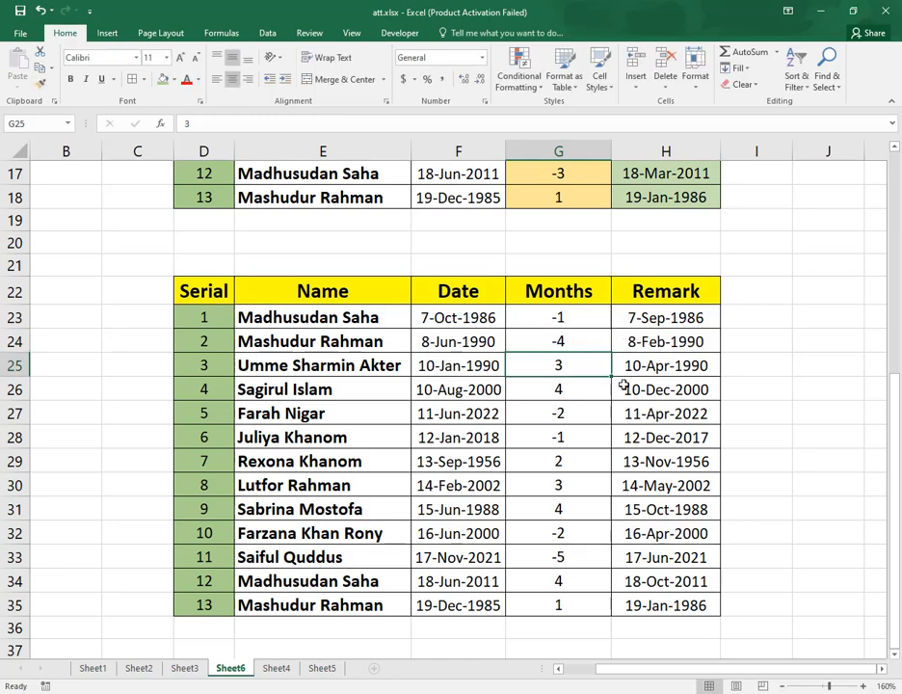